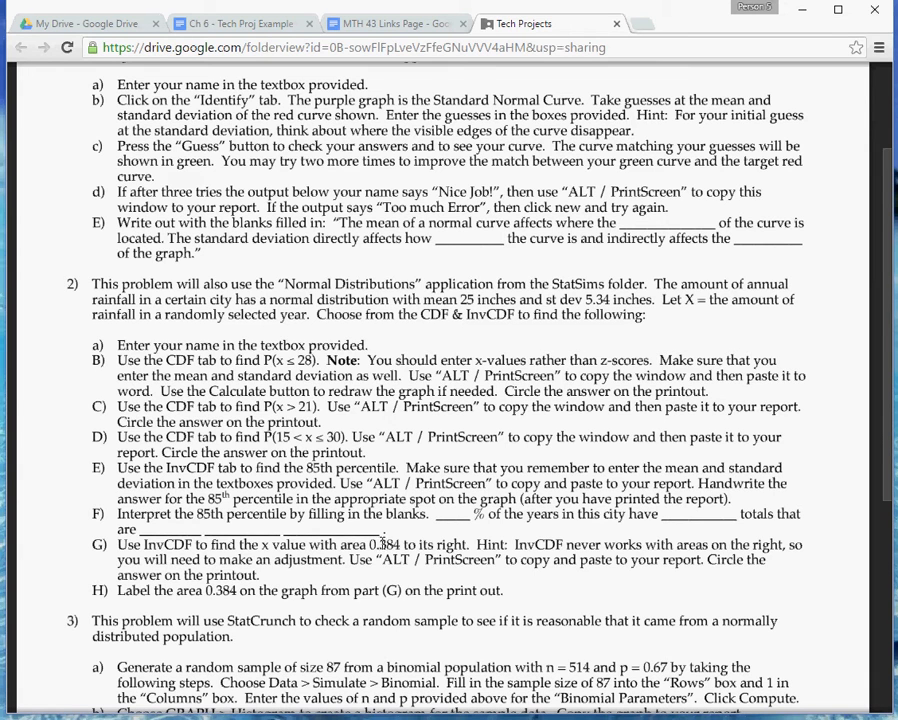
# Step: Set the mean to 20 and the standard deviation to 5 on the CDF page of the Normal Distributions application
pyautogui.click(258, 28)
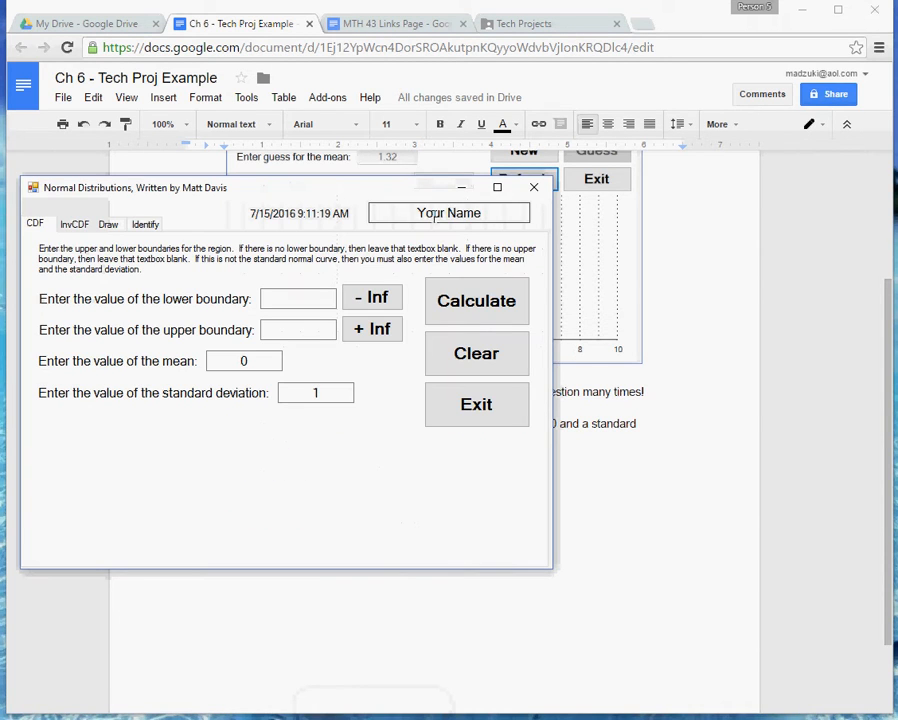
pyautogui.moveTo(254, 190); pyautogui.dragTo(246, 306)
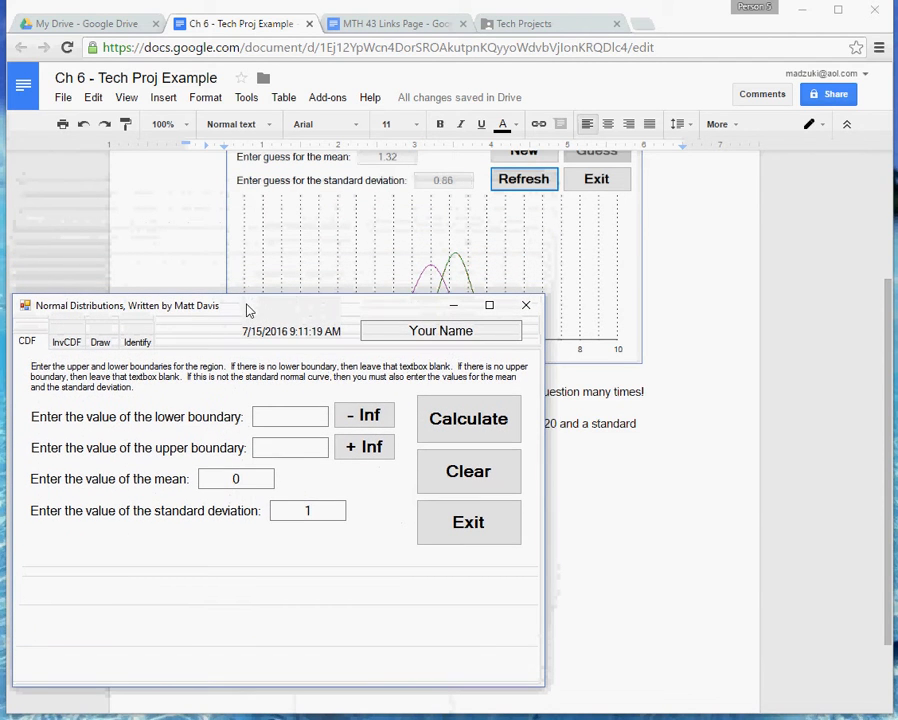
pyautogui.doubleClick(236, 482)
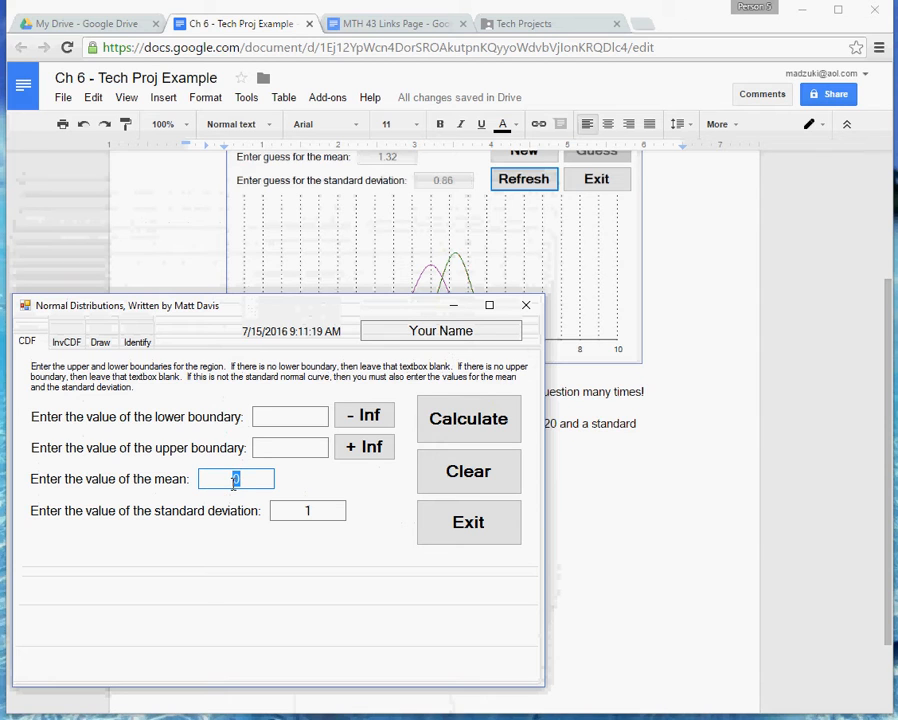
pyautogui.write('20')
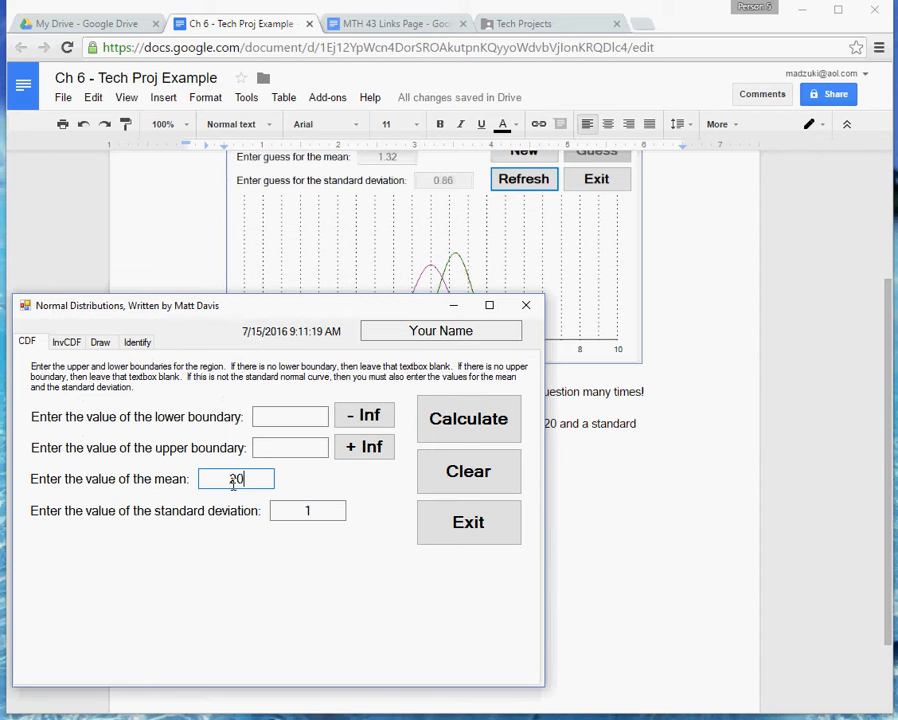
pyautogui.doubleClick(306, 510)
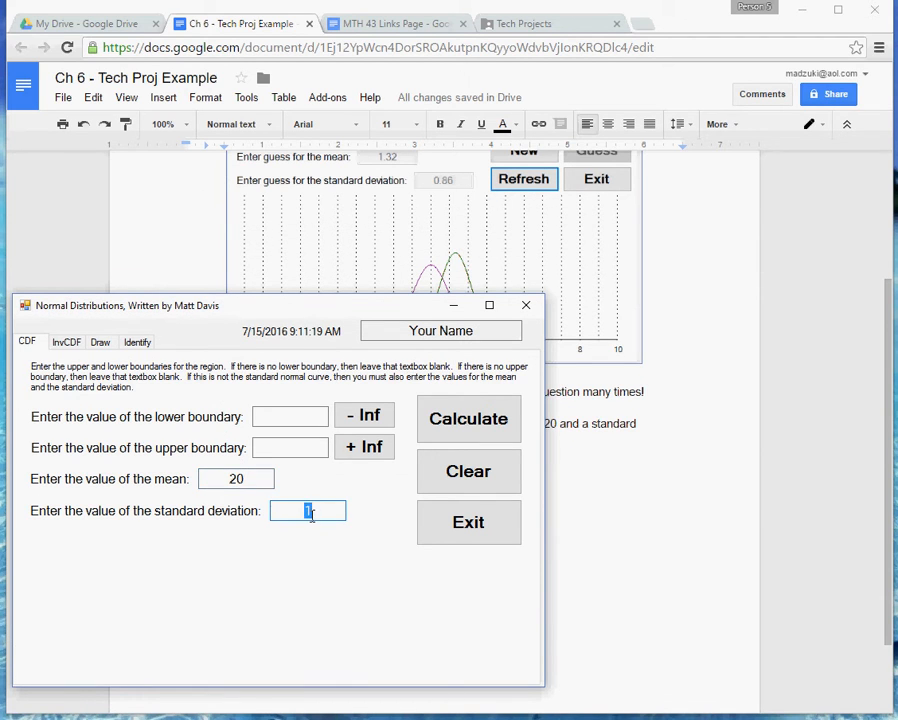
pyautogui.write('5')
# Step: Switch to the Ch 6 - Tech Proj Example document and add blank lines below part G until they run onto a new page
pyautogui.click(689, 353)
pyautogui.scroll(-2, 689, 353)
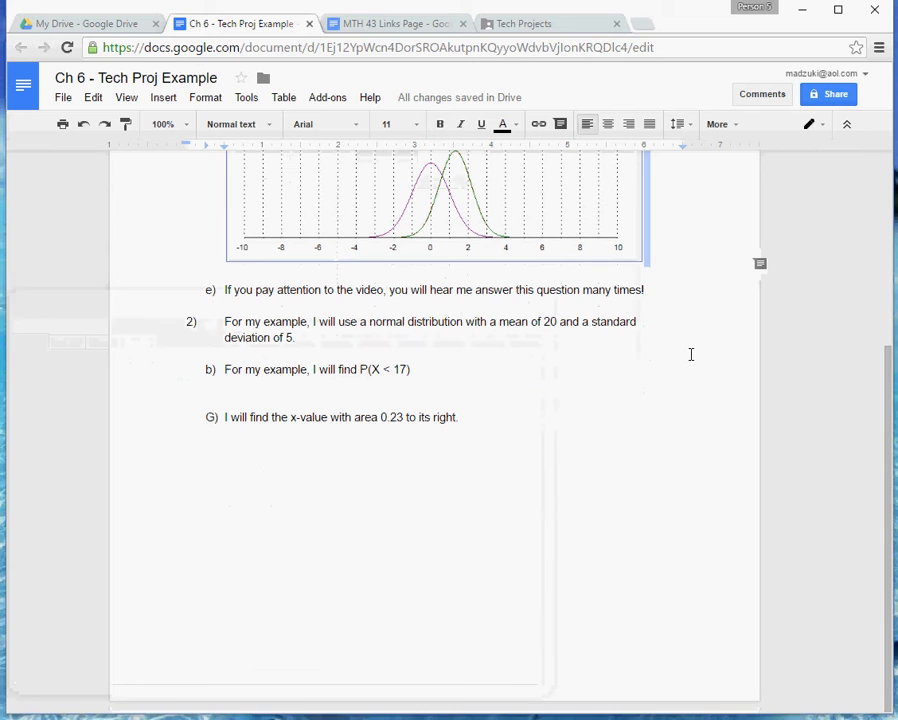
pyautogui.click(526, 495)
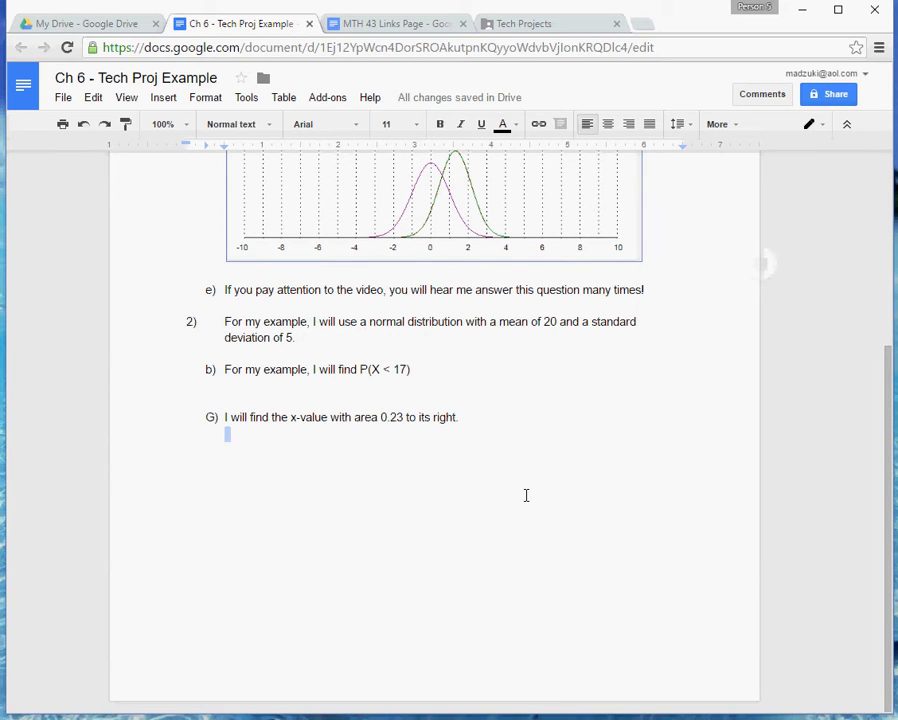
pyautogui.press('Return')
pyautogui.press('Return')
pyautogui.press('Return')
pyautogui.press('Return')
pyautogui.press('Return')
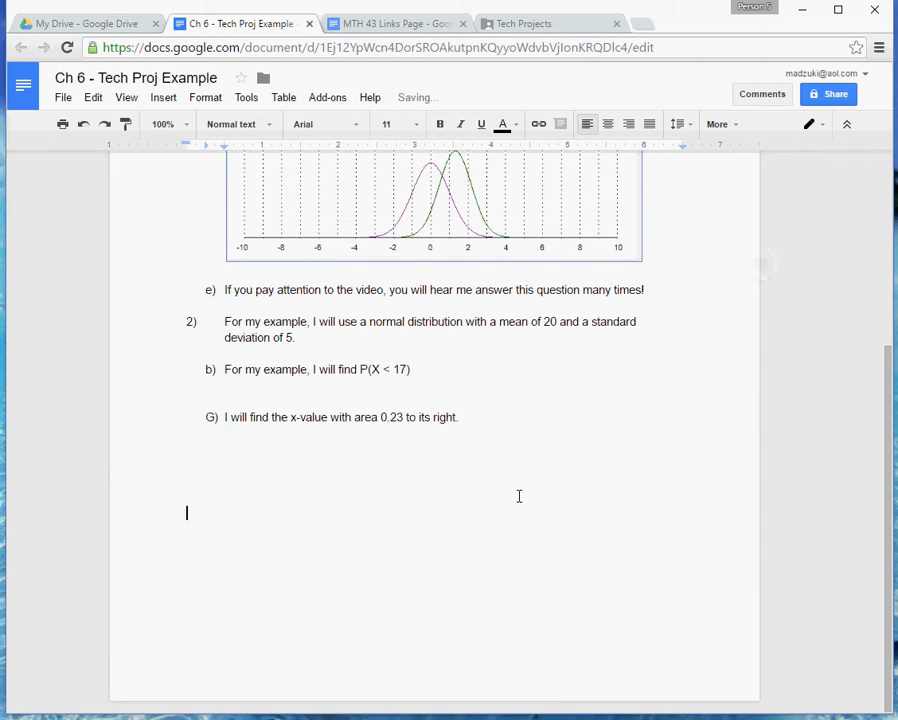
pyautogui.press('Return')
pyautogui.press('Return')
pyautogui.press('Return')
pyautogui.press('Return')
pyautogui.press('Return')
pyautogui.press('Return')
pyautogui.press('Return')
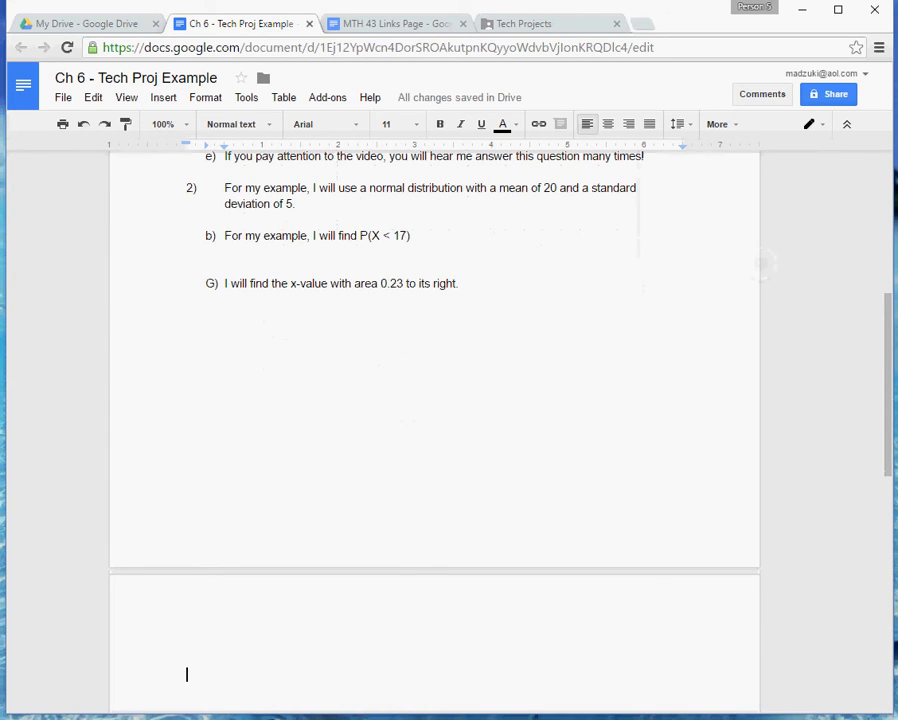
# Step: Switch to Normal Distributions and calculate P(X < 17) with upper boundary 17 and negative infinity as the lower boundary
pyautogui.hotkey('alt', 'Tab')
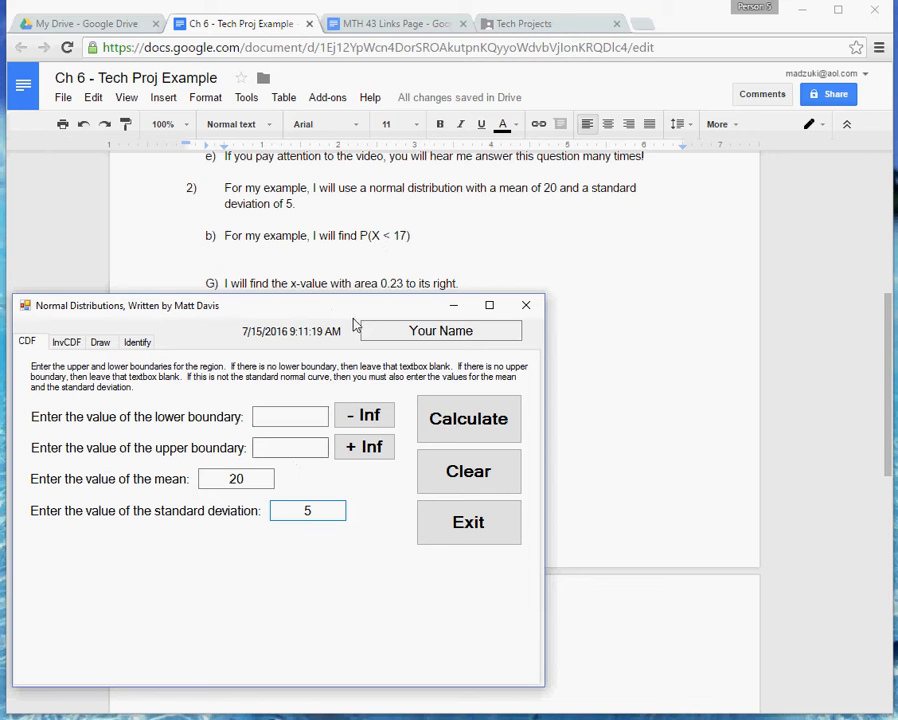
pyautogui.click(296, 449)
pyautogui.write('17')
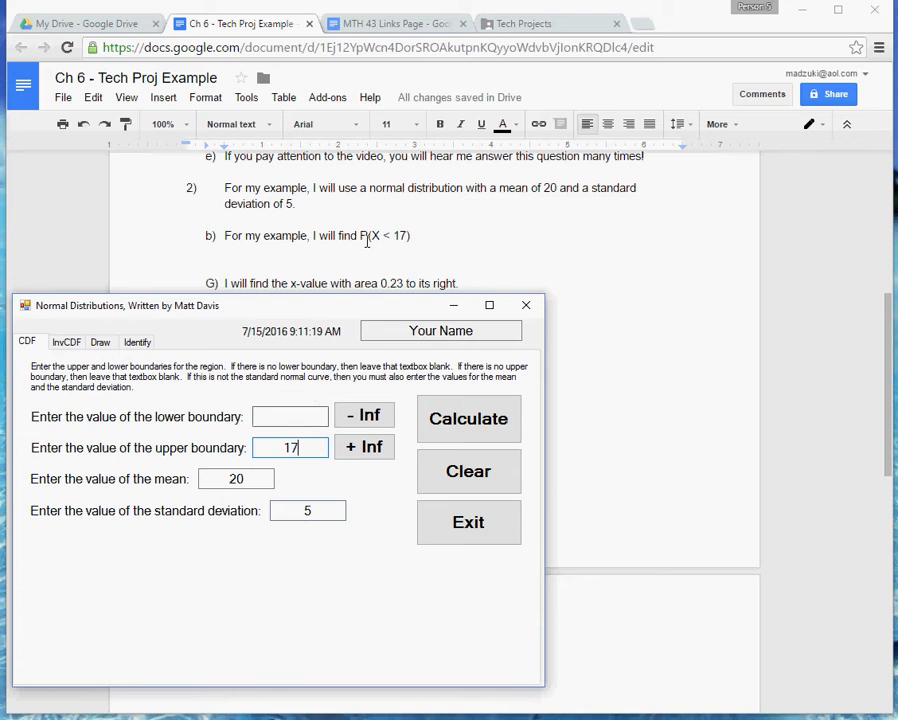
pyautogui.click(362, 417)
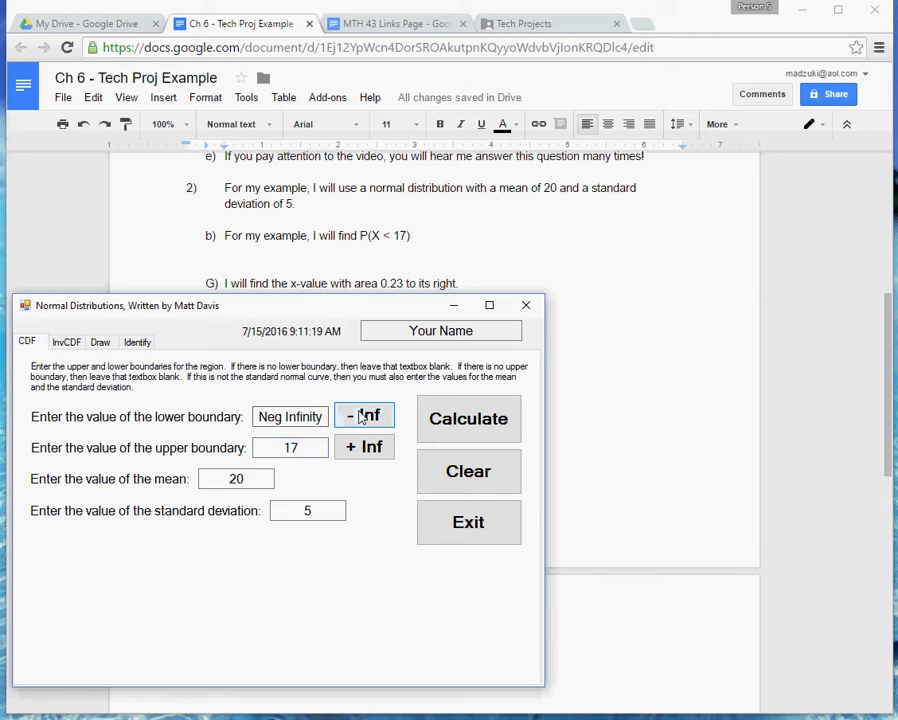
pyautogui.click(467, 426)
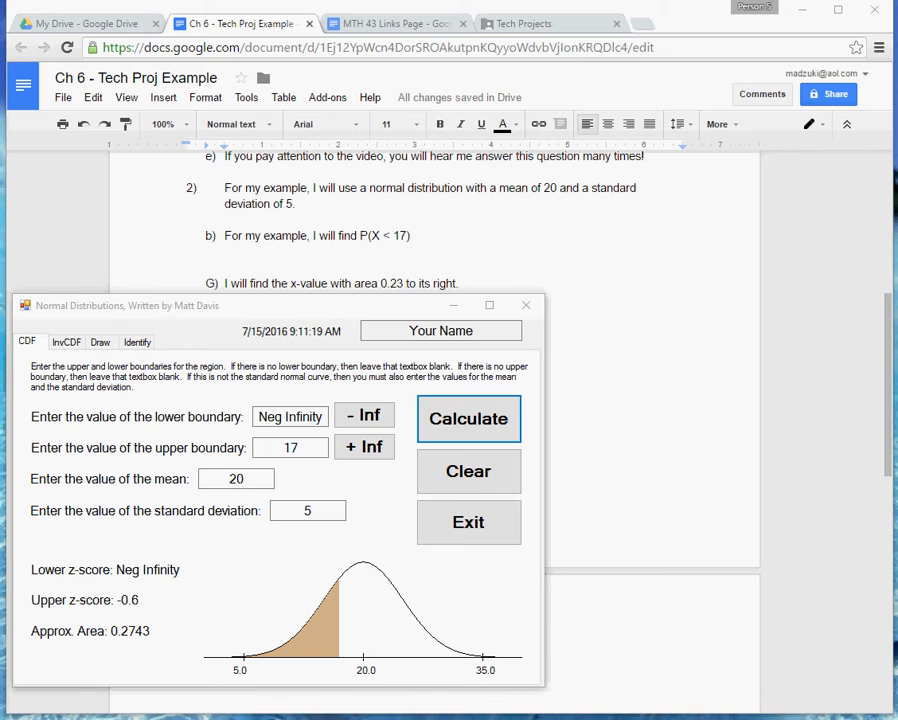
# Step: Capture the Normal Distributions window with Snipping Tool and draw a pen circle around the Approx. Area result
pyautogui.moveTo(3, 190); pyautogui.dragTo(671, 184)
pyautogui.click(615, 222)
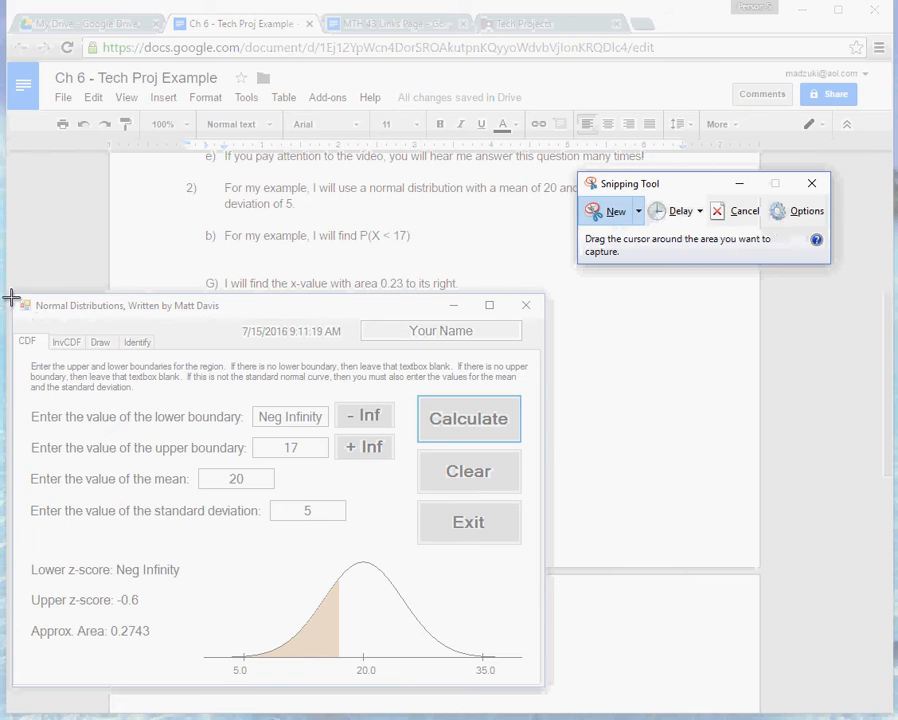
pyautogui.moveTo(11, 296); pyautogui.dragTo(542, 687)
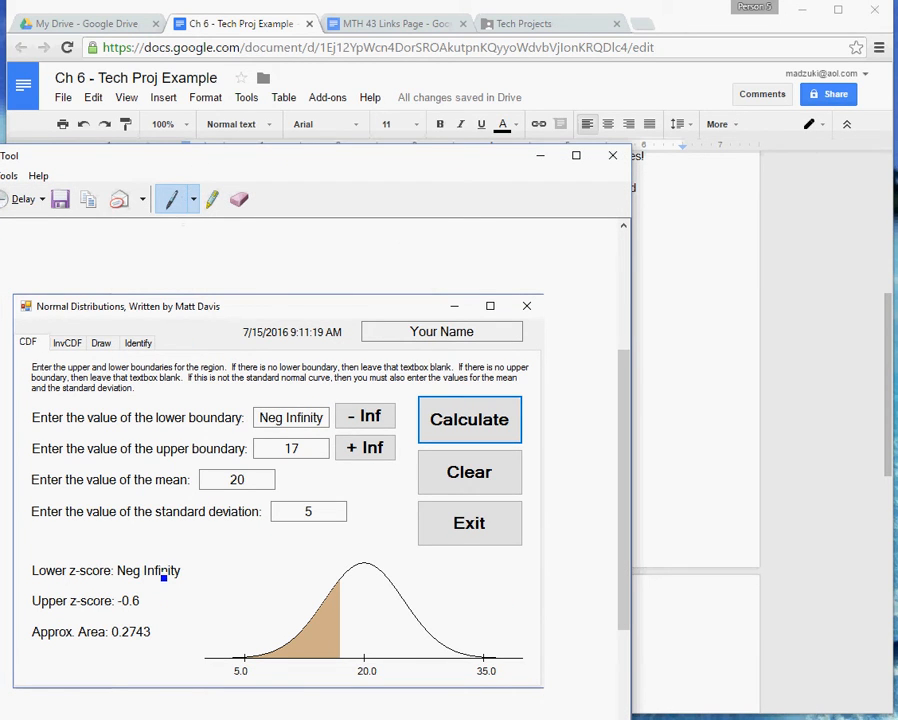
pyautogui.moveTo(108, 619)
pyautogui.mouseDown()
pyautogui.moveTo(26, 624)
pyautogui.moveTo(47, 655)
pyautogui.moveTo(166, 645)
pyautogui.moveTo(166, 621)
pyautogui.moveTo(107, 619)
pyautogui.mouseUp()
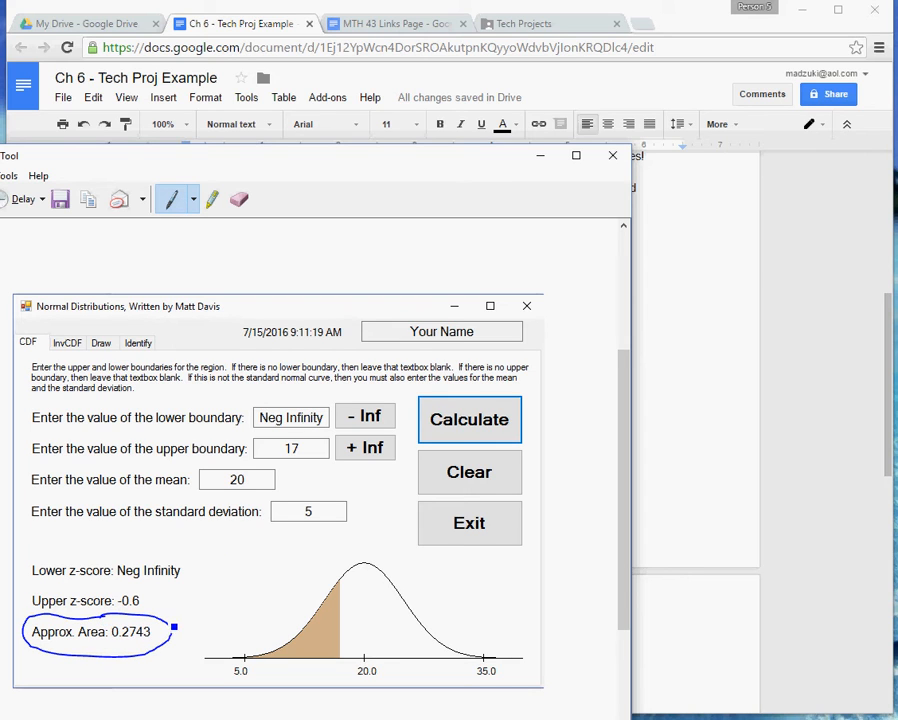
# Step: Copy the annotated snip and paste it below part b in the Ch 6 - Tech Proj Example document
pyautogui.moveTo(265, 162); pyautogui.dragTo(382, 90)
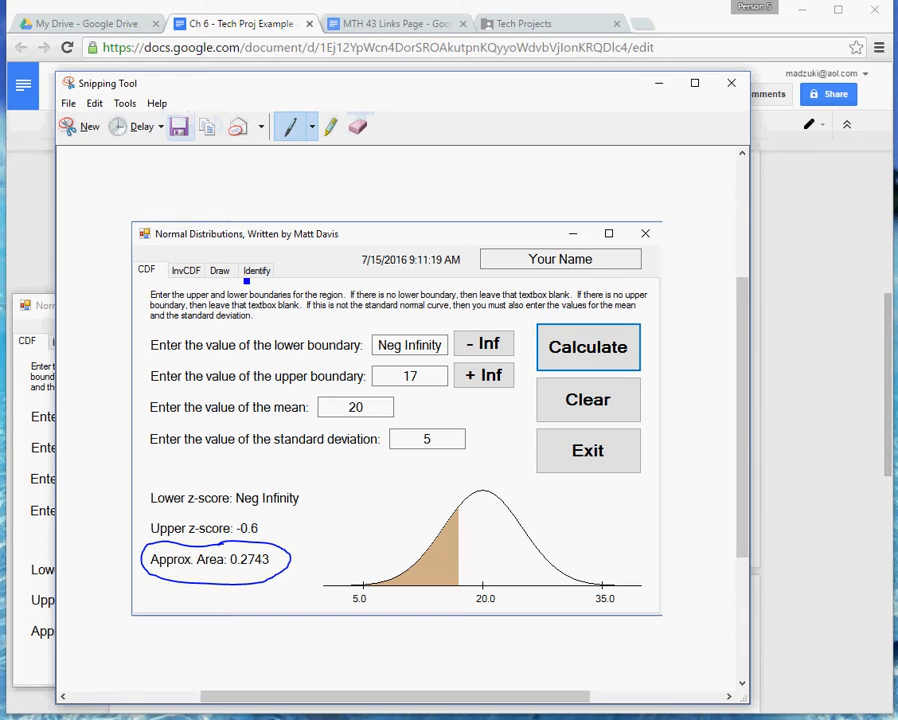
pyautogui.click(93, 104)
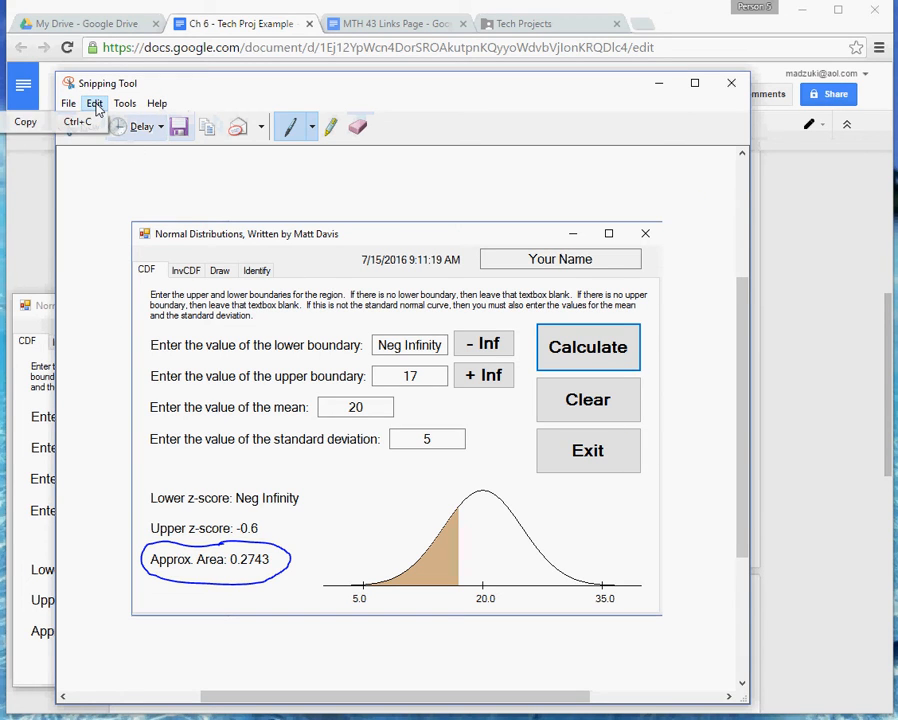
pyautogui.click(79, 123)
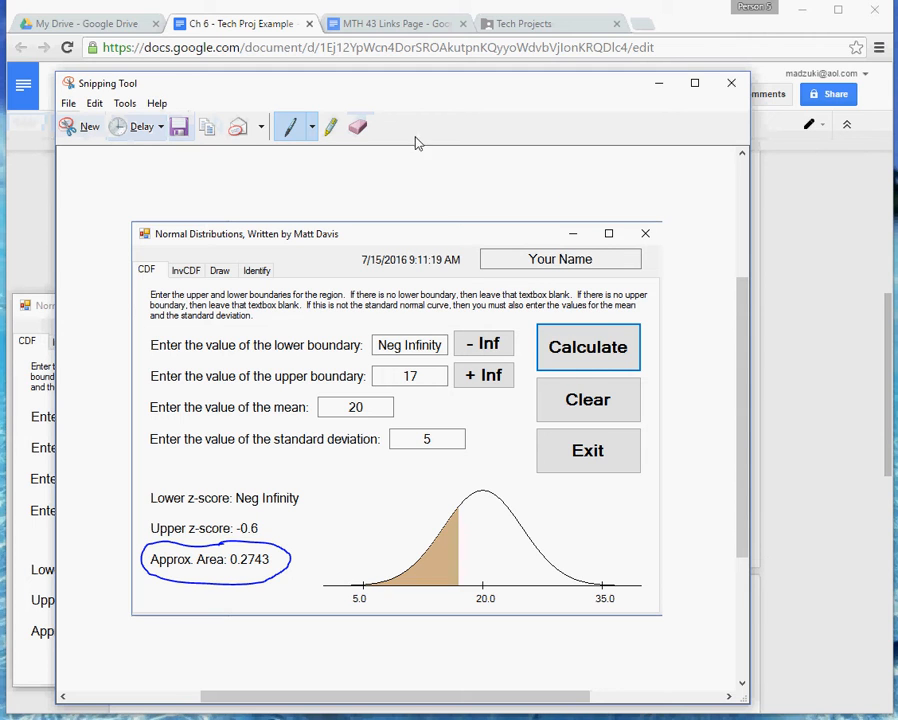
pyautogui.click(258, 26)
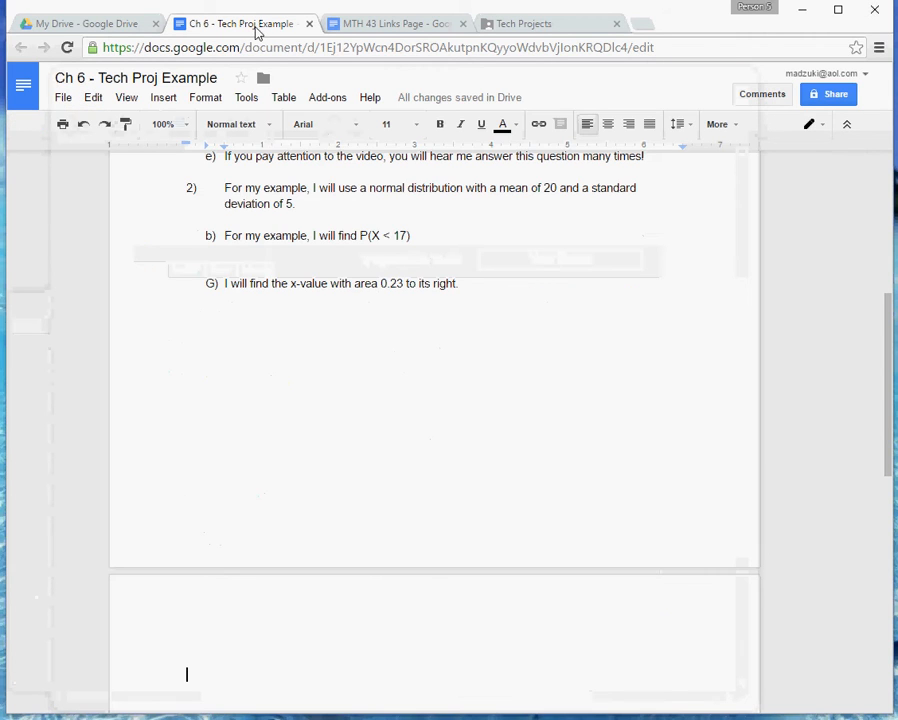
pyautogui.click(266, 253)
pyautogui.hotkey('ctrl', 'v')
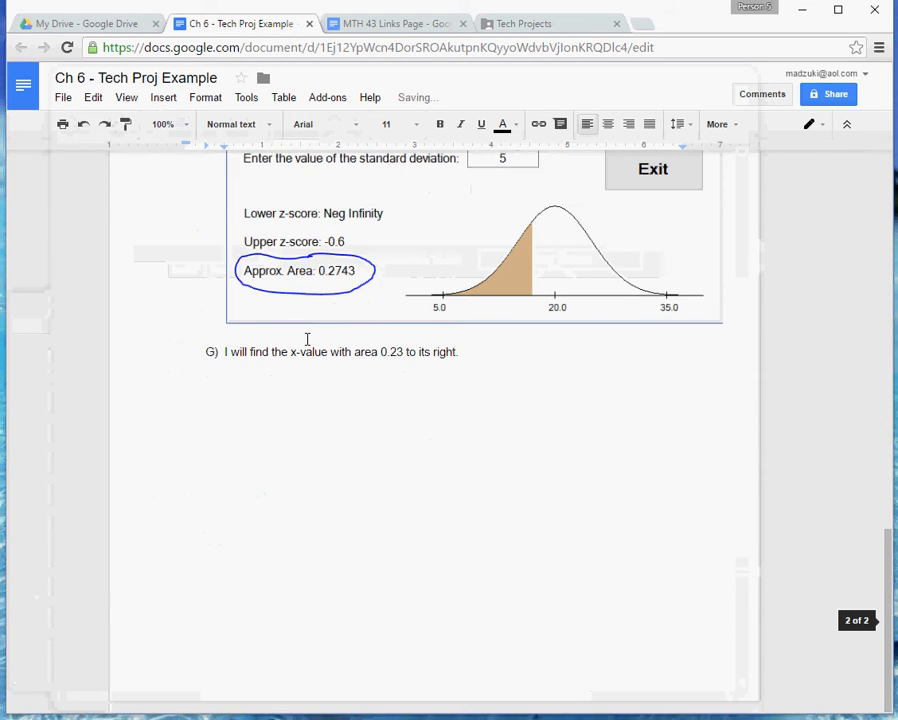
# Step: Scale down the pasted CDF screenshot proportionally so it fits inside the document's right margin
pyautogui.scroll(4, 306, 340)
pyautogui.scroll(-3, 314, 341)
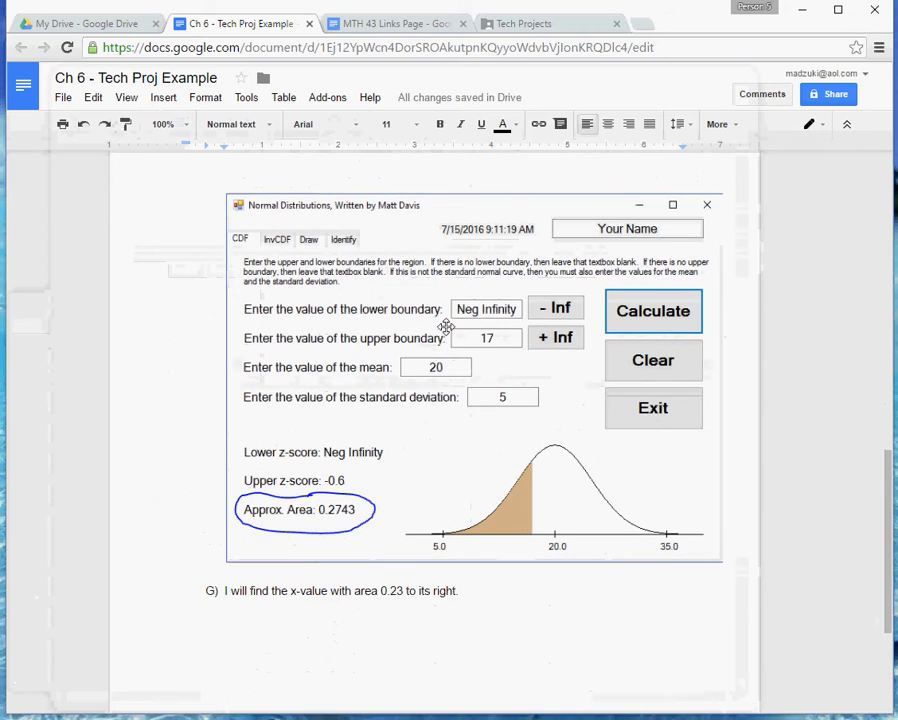
pyautogui.click(578, 430)
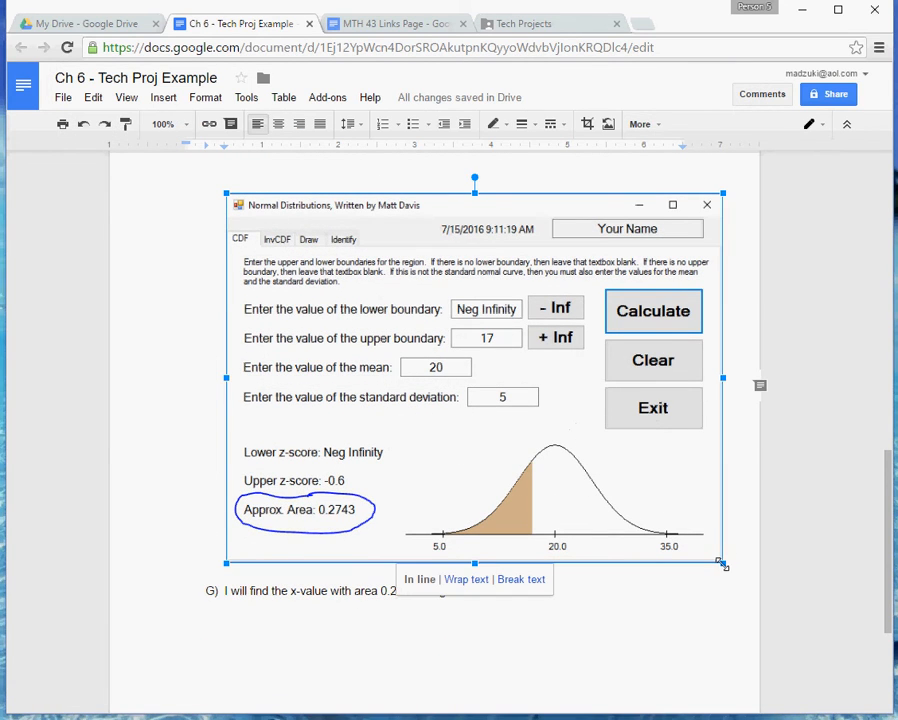
pyautogui.moveTo(722, 562); pyautogui.dragTo(628, 474)
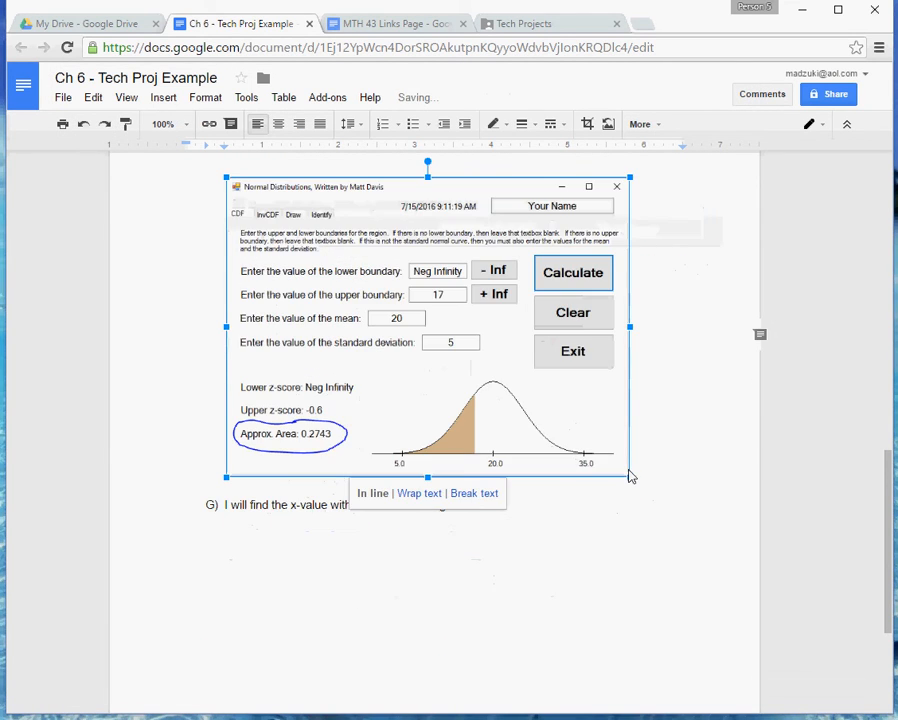
# Step: Insert blank lines before problem 2 to push it onto the second page, together with its screenshot
pyautogui.scroll(5, 629, 476)
pyautogui.scroll(1, 628, 476)
pyautogui.scroll(-5, 628, 468)
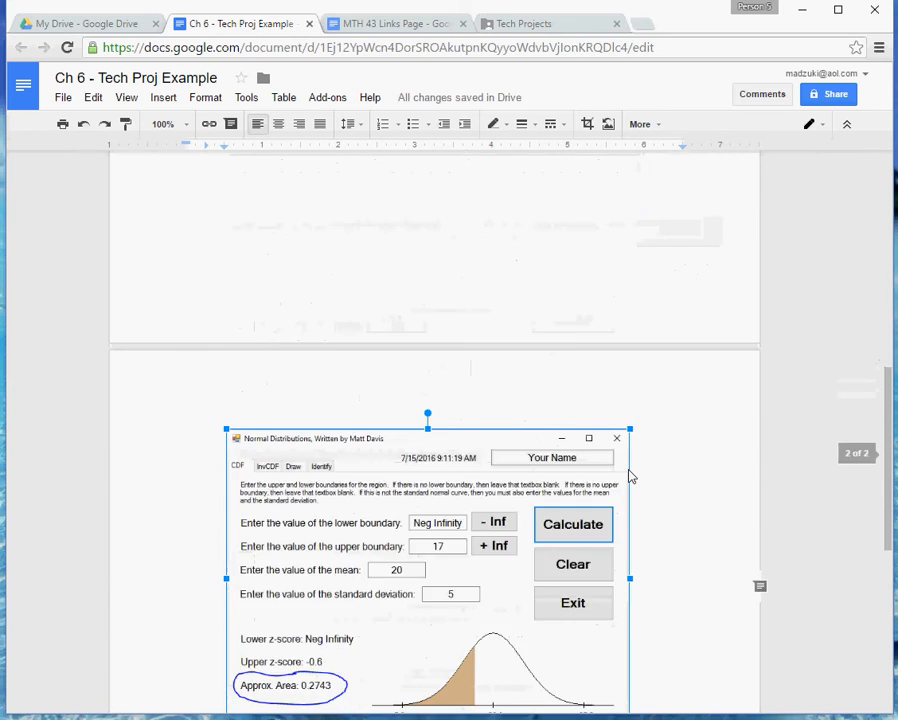
pyautogui.scroll(-1, 628, 469)
pyautogui.scroll(5, 584, 416)
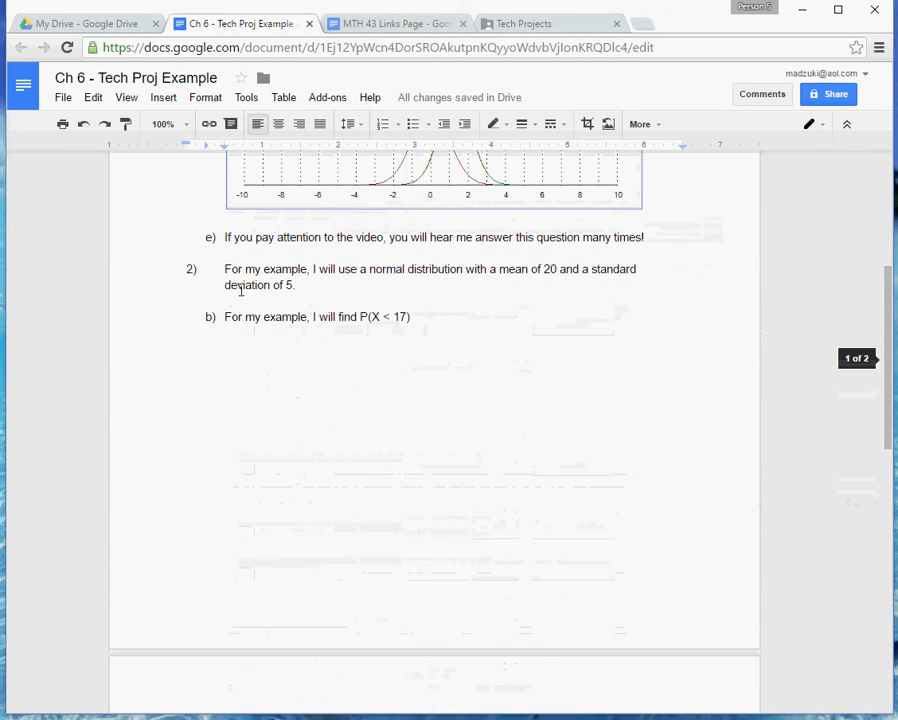
pyautogui.click(188, 267)
pyautogui.press('Return')
pyautogui.press('Return')
pyautogui.press('Return')
pyautogui.press('Return')
pyautogui.press('Return')
pyautogui.press('Return')
pyautogui.press('Return')
pyautogui.press('Return')
pyautogui.press('Return')
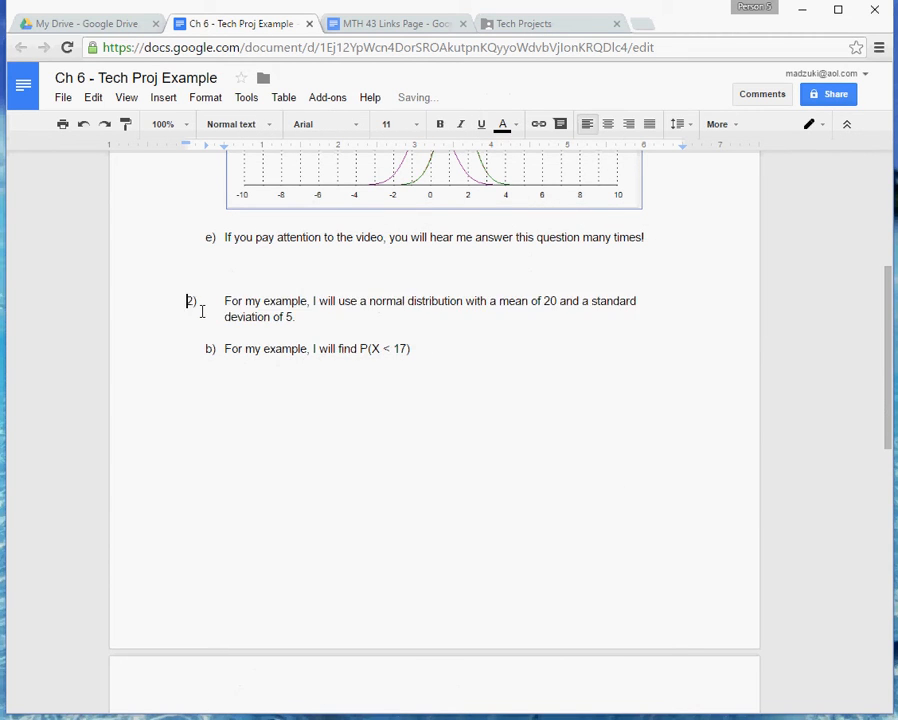
pyautogui.press('Return')
pyautogui.press('Return')
pyautogui.press('Return')
pyautogui.press('Return')
pyautogui.press('Return')
pyautogui.press('Return')
pyautogui.press('Return')
pyautogui.press('Return')
pyautogui.press('Return')
pyautogui.press('Return')
pyautogui.press('Return')
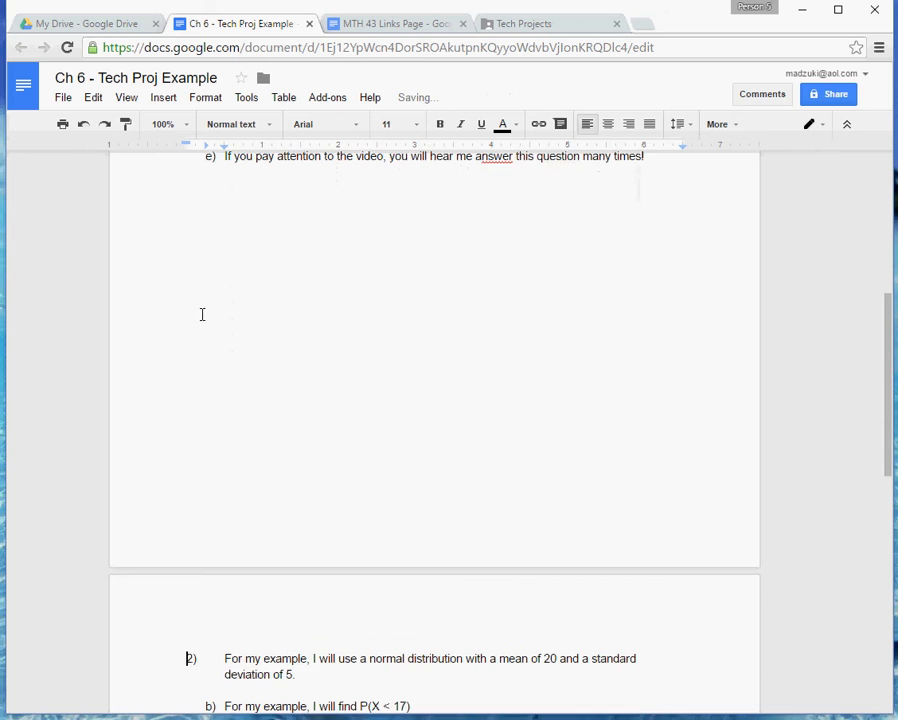
# Step: Shrink the CDF screenshot under part b a little more, keeping its proportions
pyautogui.scroll(-5, 202, 314)
pyautogui.scroll(1, 242, 314)
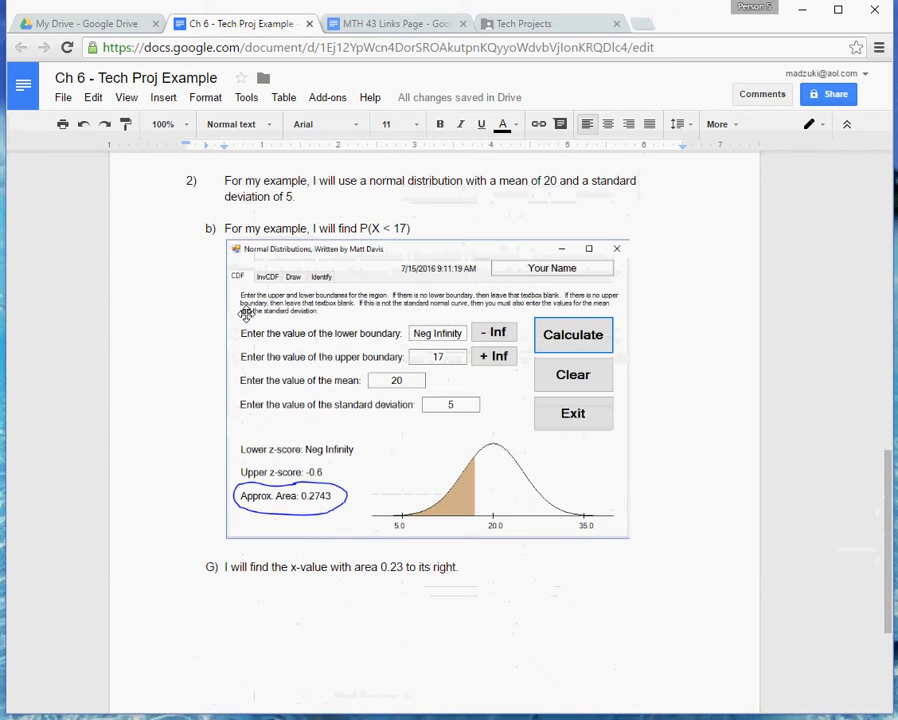
pyautogui.click(383, 284)
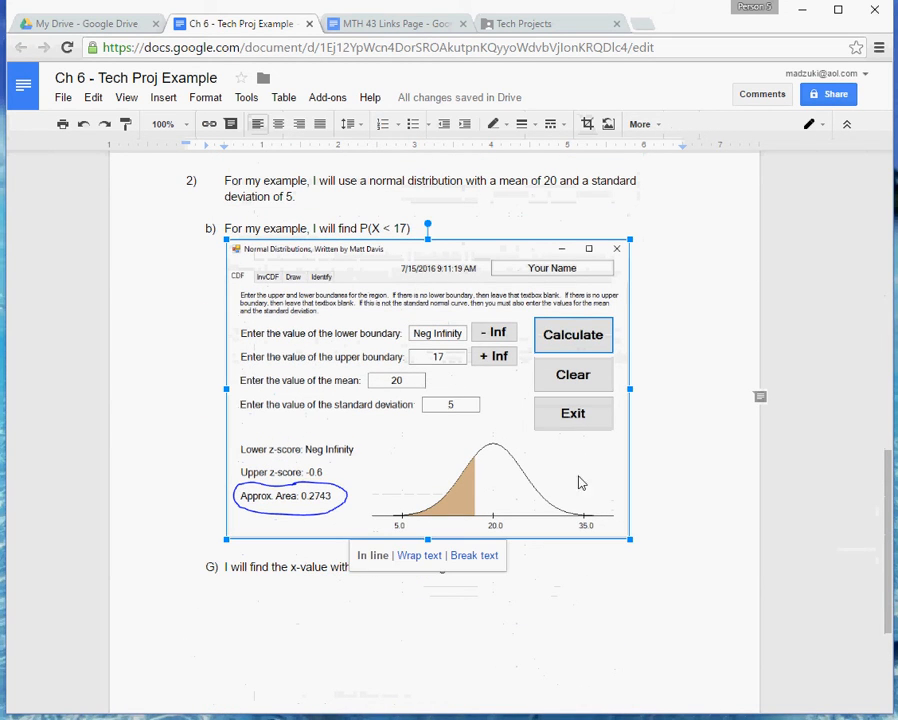
pyautogui.moveTo(627, 537); pyautogui.dragTo(587, 507)
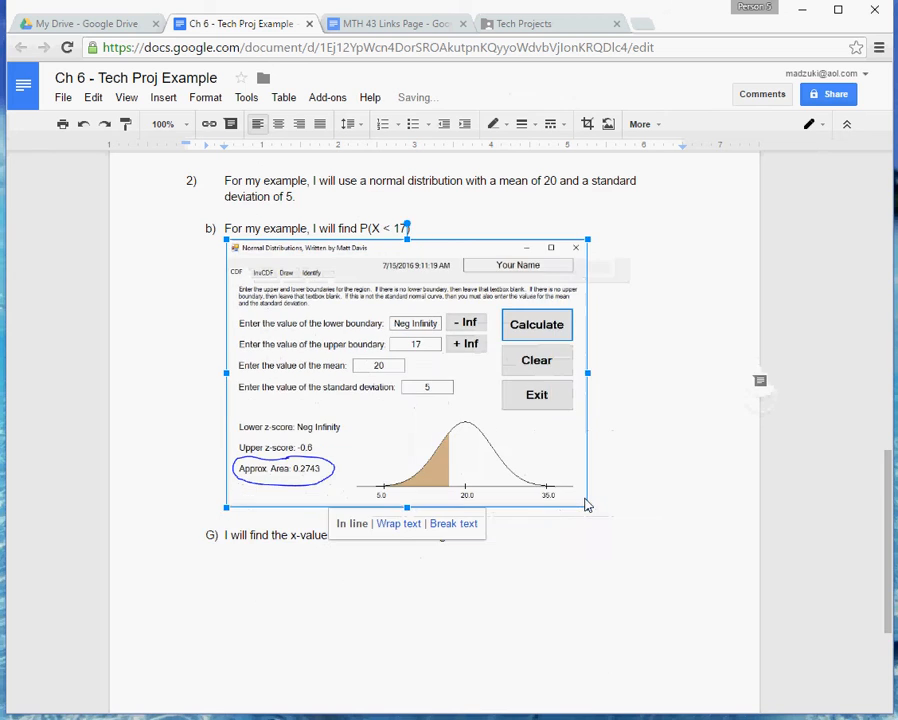
# Step: Place the insertion point on the blank line below part G and switch back to the Normal Distributions application
pyautogui.scroll(-1, 597, 498)
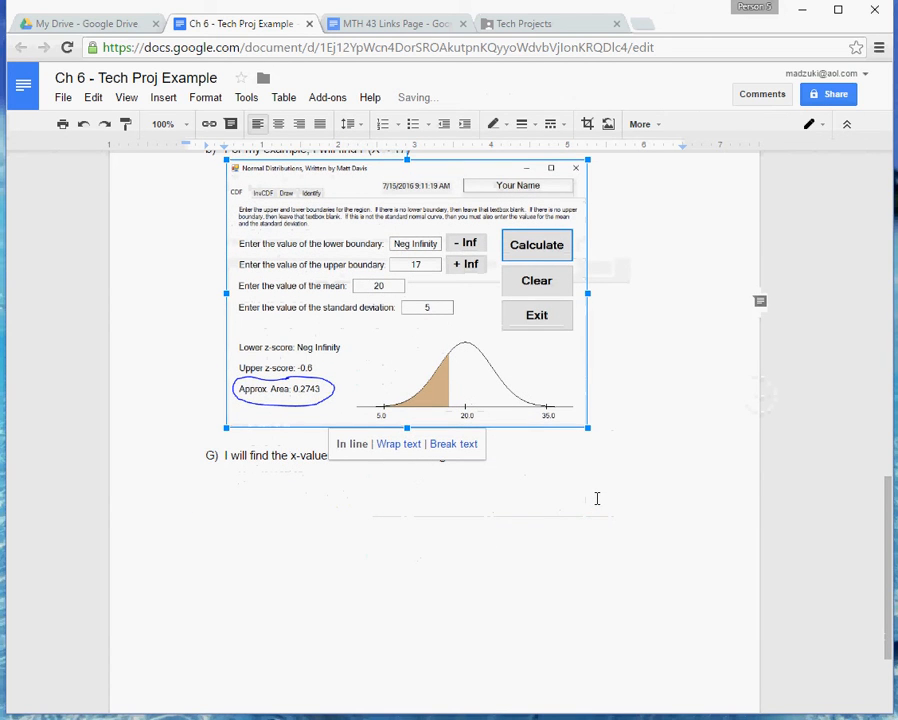
pyautogui.click(597, 498)
pyautogui.scroll(1, 541, 441)
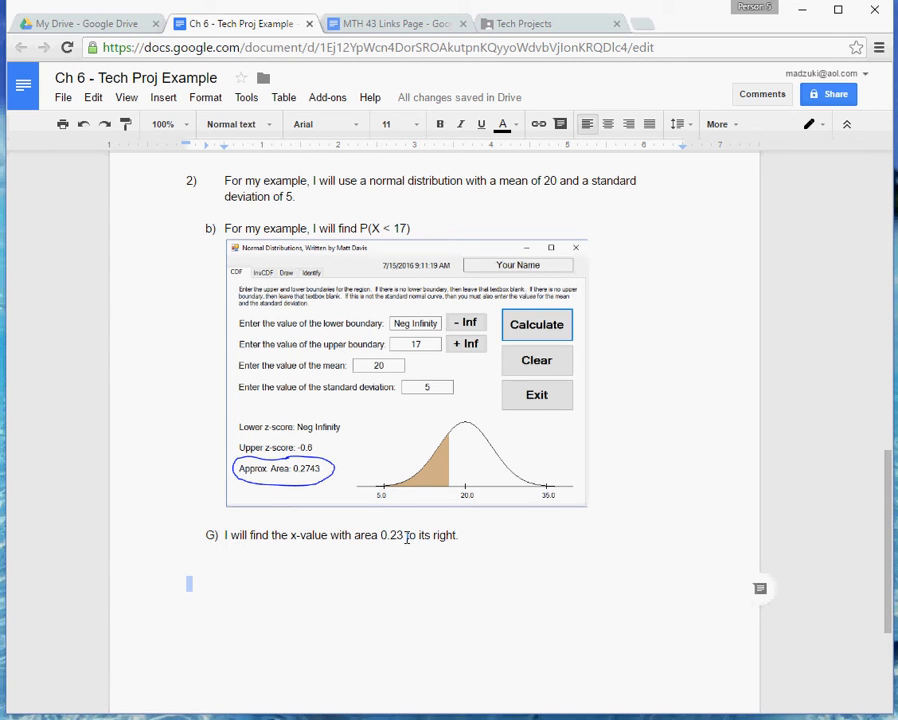
pyautogui.click(369, 554)
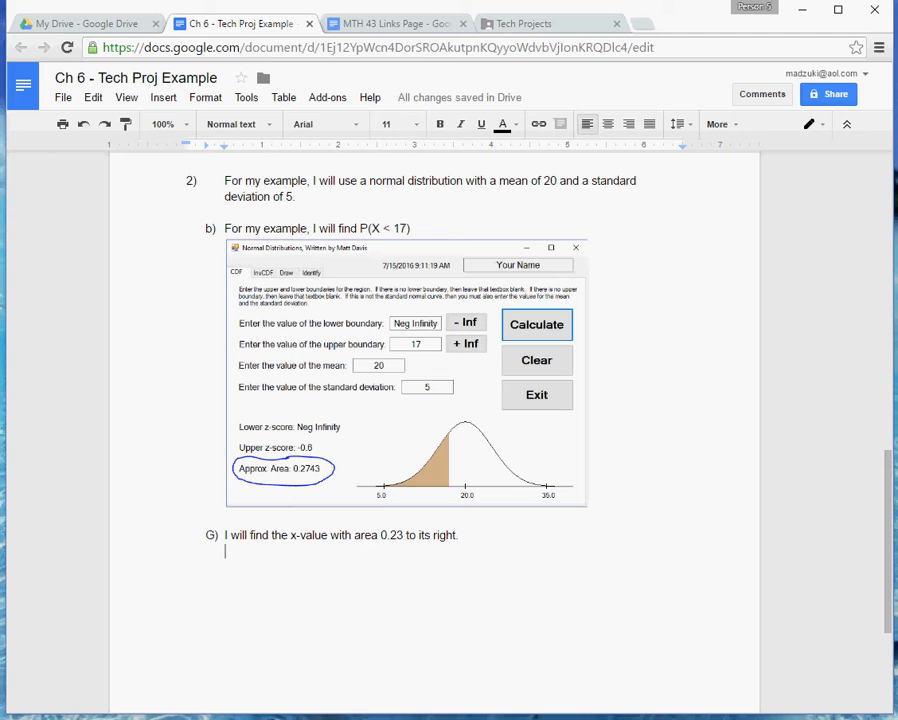
pyautogui.hotkey('alt', 'Tab')
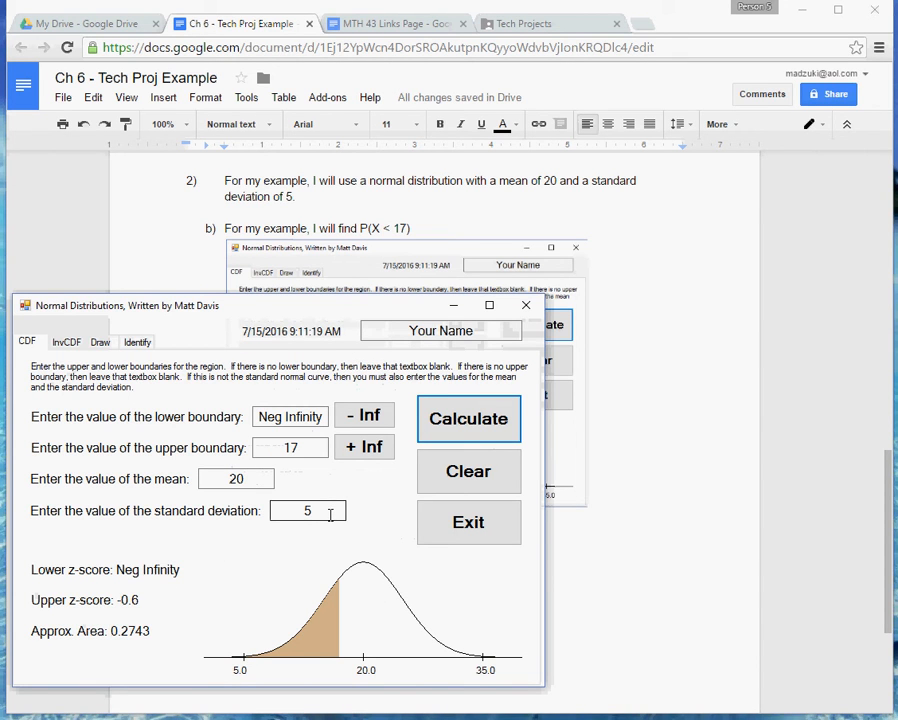
# Step: Return to the Google Docs report and add blank lines below part G to make room for its screenshot
pyautogui.click(525, 305)
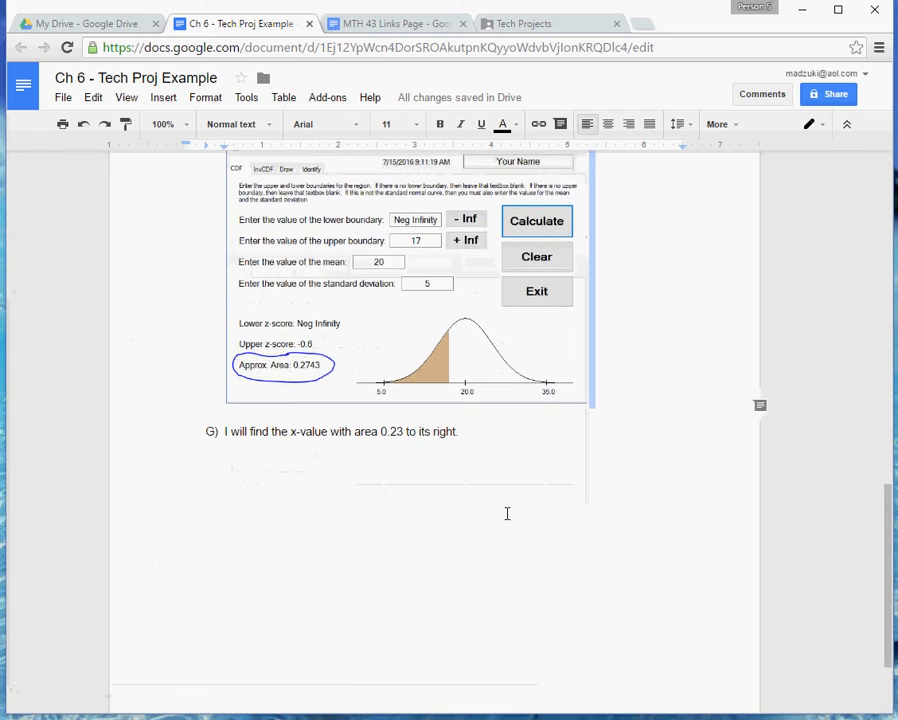
pyautogui.scroll(-2, 507, 513)
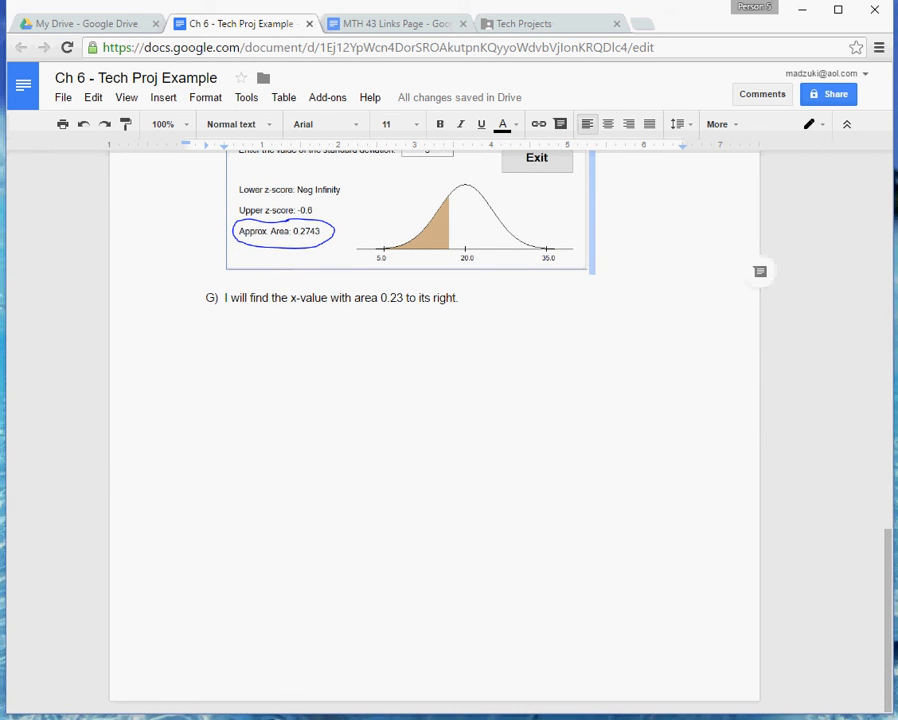
pyautogui.hotkey('alt', 'Tab')
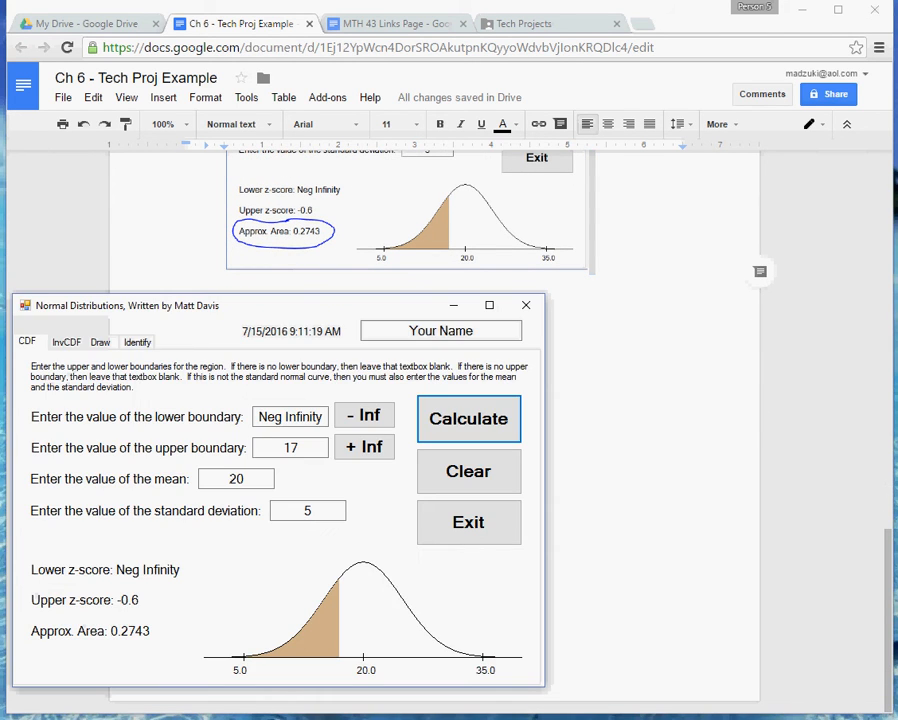
pyautogui.hotkey('alt', 'Tab')
pyautogui.press('Return')
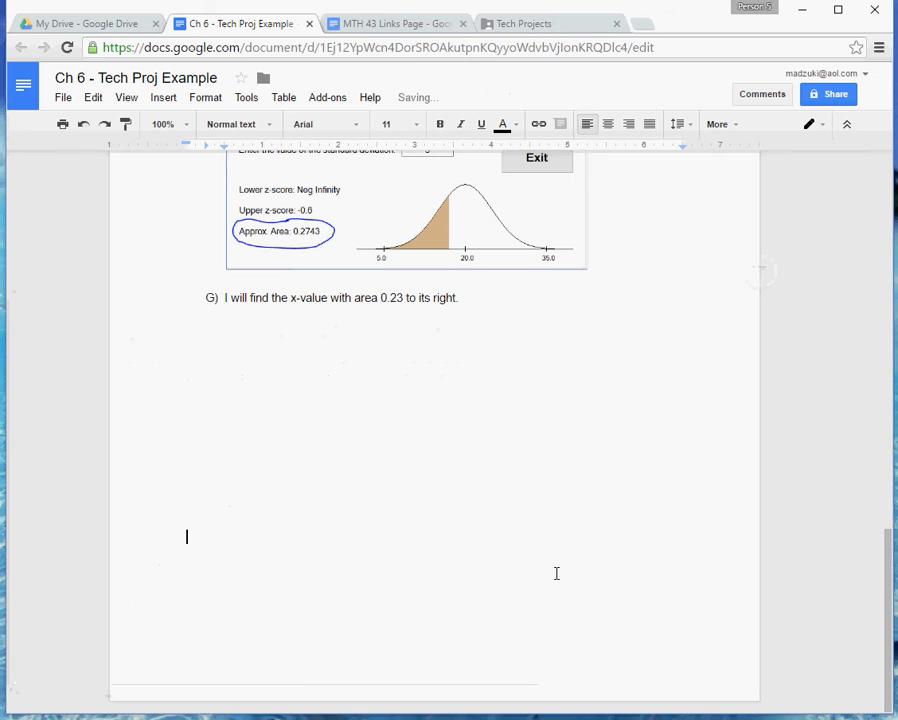
pyautogui.press('Return')
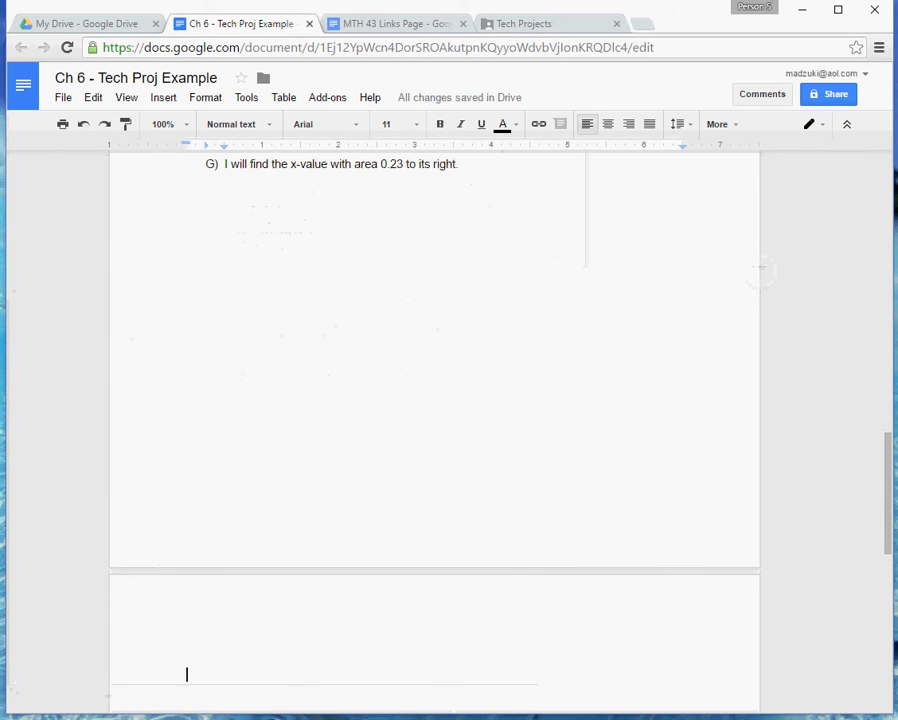
# Step: Switch to the Normal Distributions application and open its InvCDF calculation
pyautogui.click(370, 718)
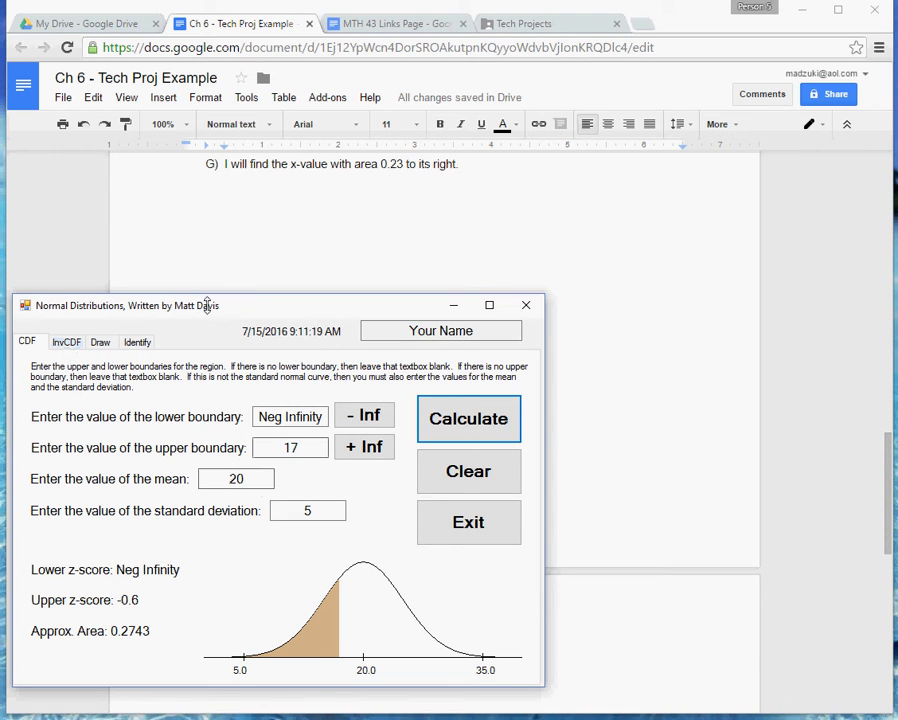
pyautogui.click(66, 342)
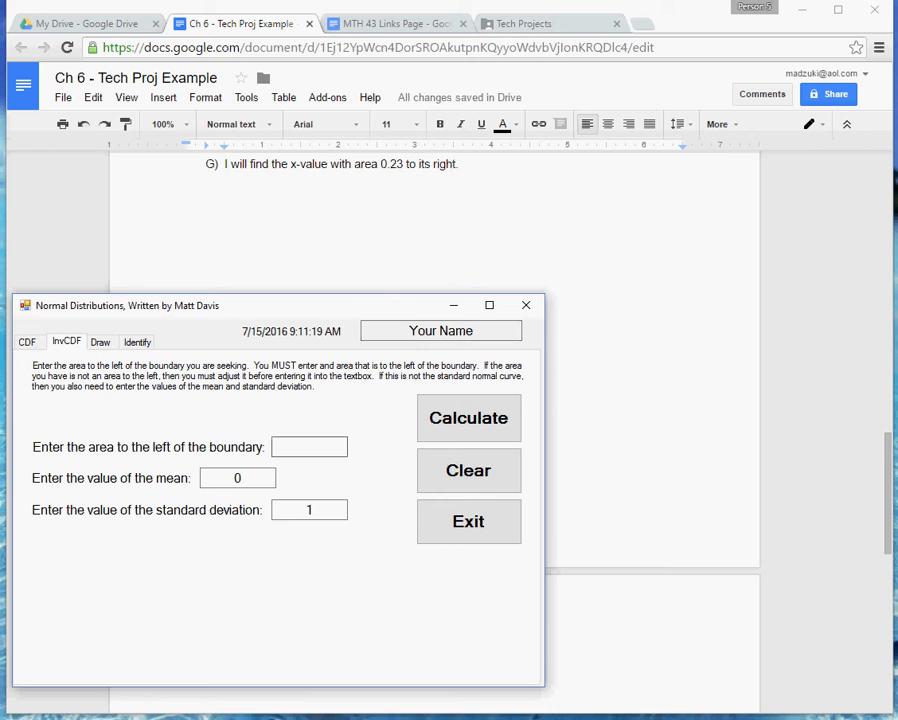
# Step: Switch to the Wabbitemu calculator, turn it on with a cleared screen, and compute 1-0.23
pyautogui.hotkey('alt', 'Tab')
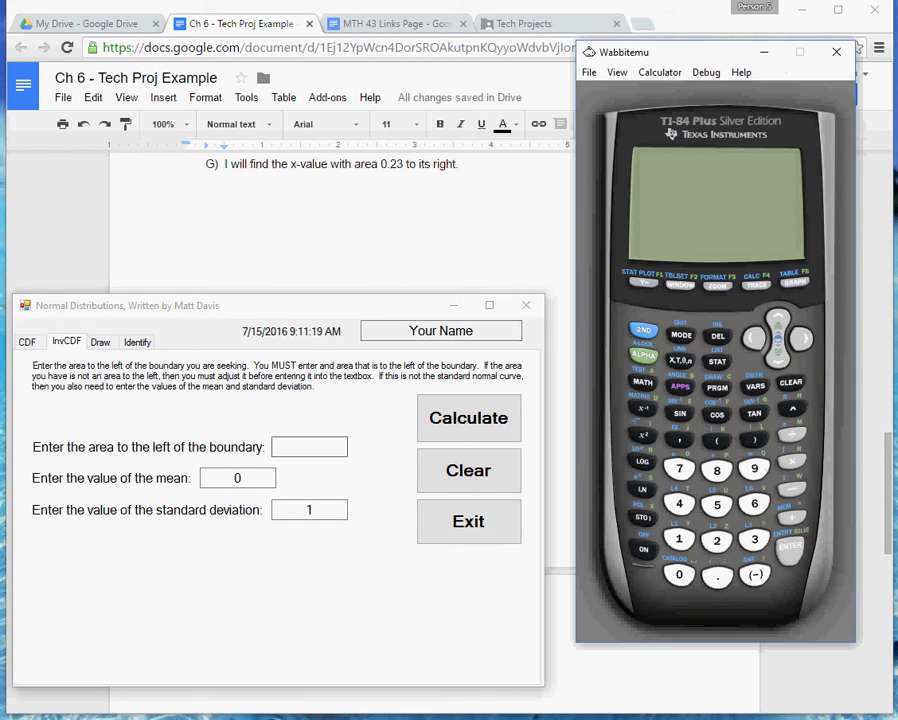
pyautogui.click(641, 552)
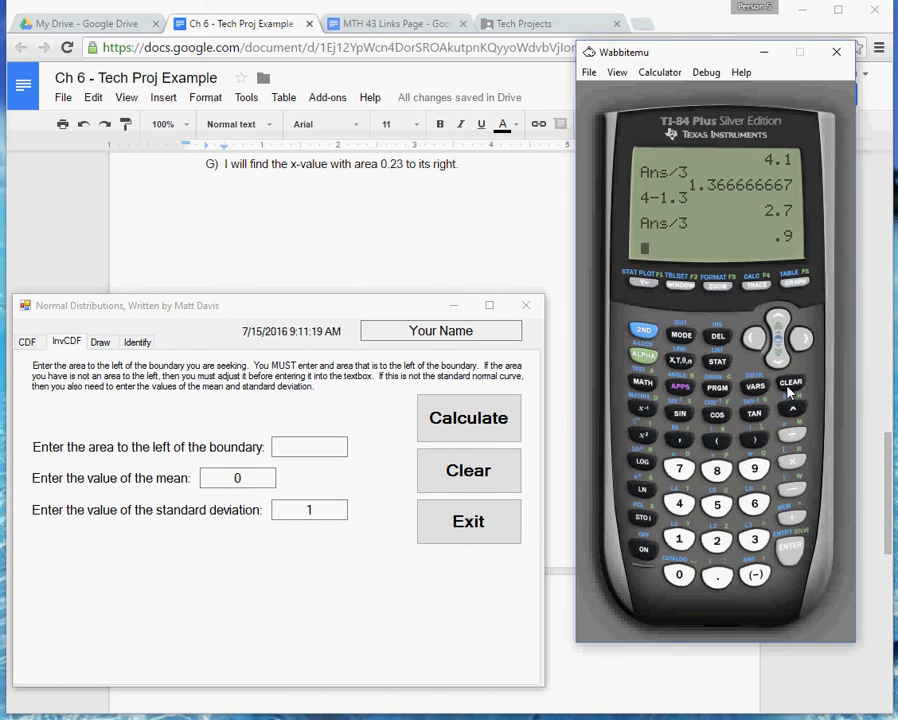
pyautogui.click(788, 385)
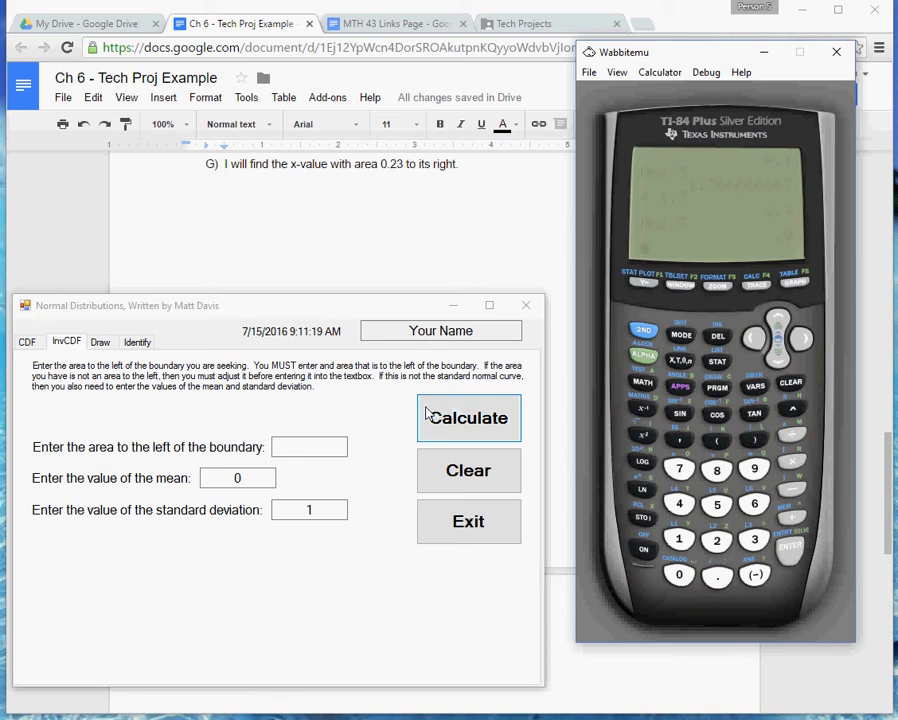
pyautogui.click(686, 542)
pyautogui.click(790, 489)
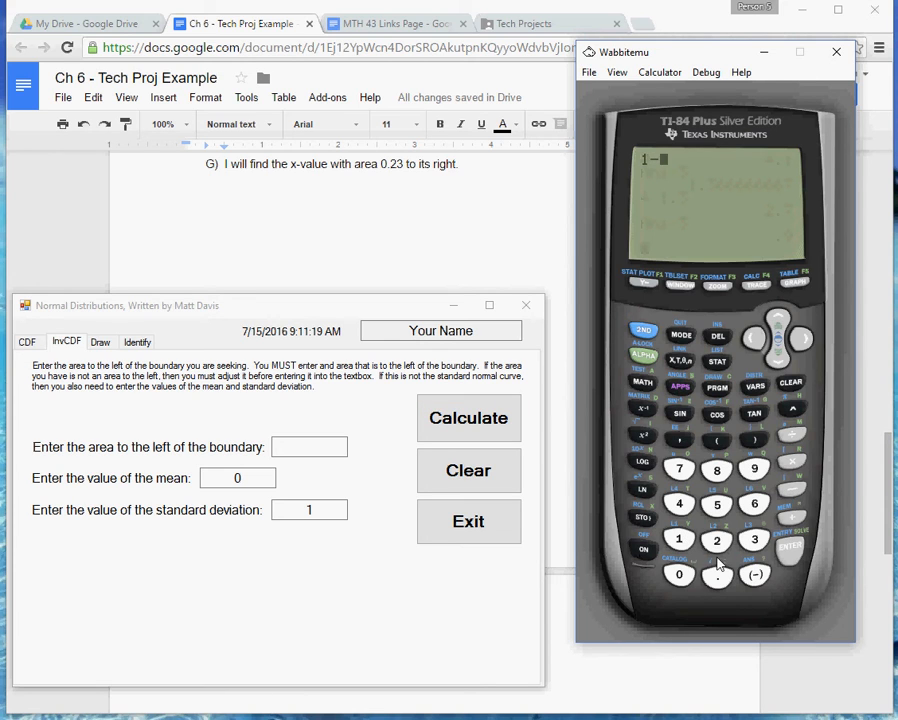
pyautogui.click(688, 576)
pyautogui.click(718, 577)
pyautogui.click(720, 538)
pyautogui.click(755, 541)
pyautogui.click(792, 544)
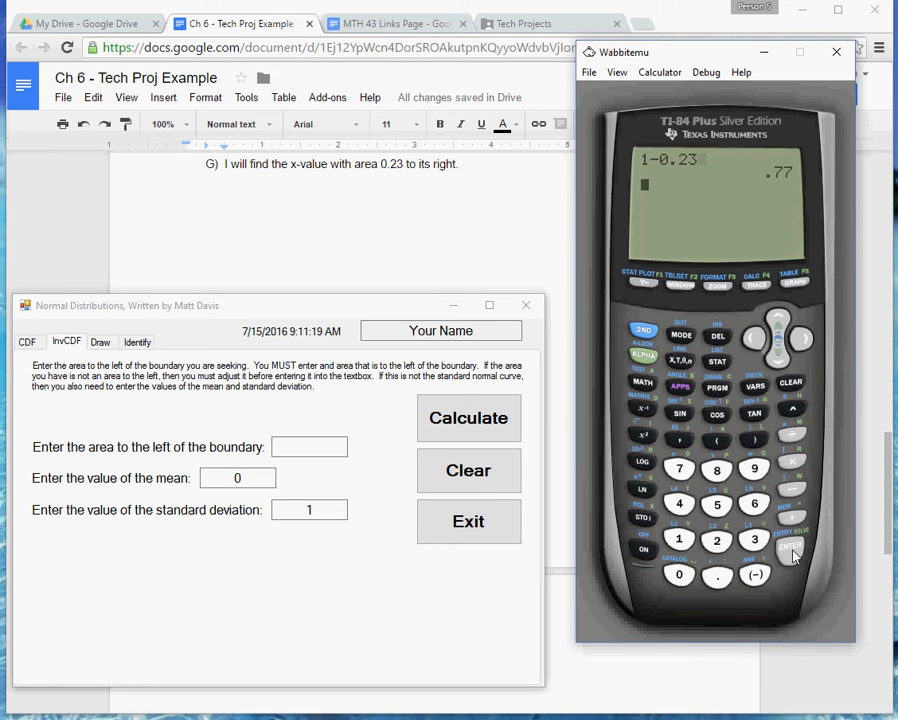
# Step: In Normal Distributions, calculate the inverse CDF for a left area of 0.77, mean 20 and standard deviation 5
pyautogui.click(326, 446)
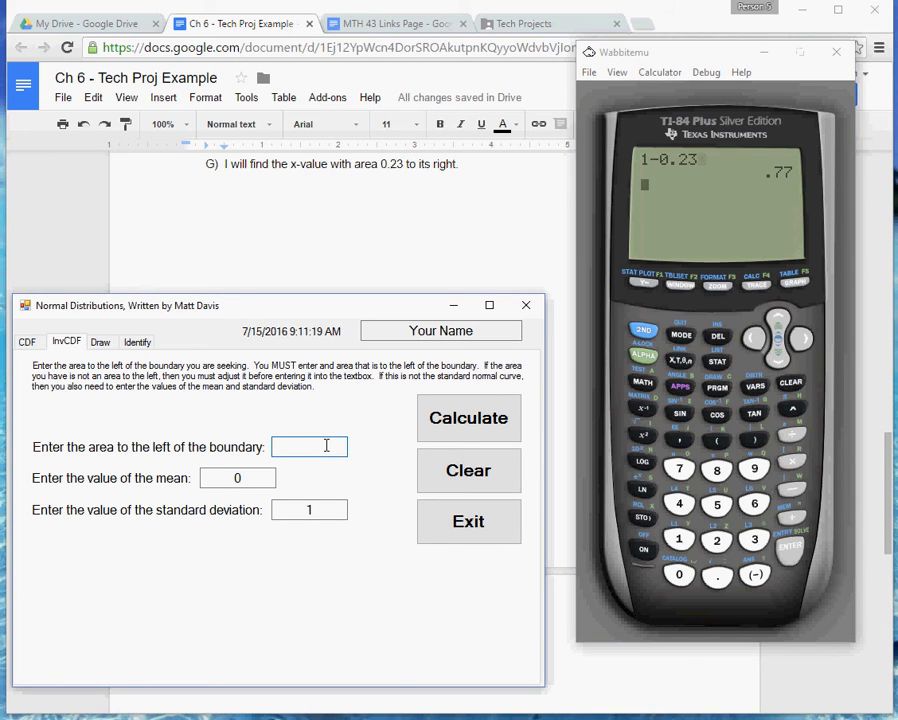
pyautogui.write('0.77')
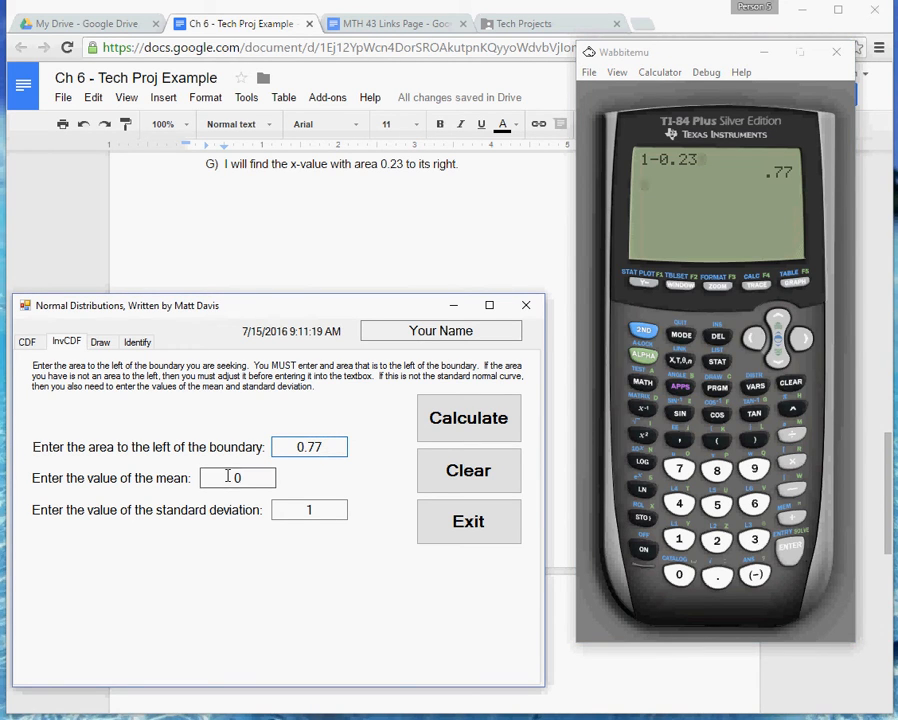
pyautogui.click(228, 477)
pyautogui.write('2')
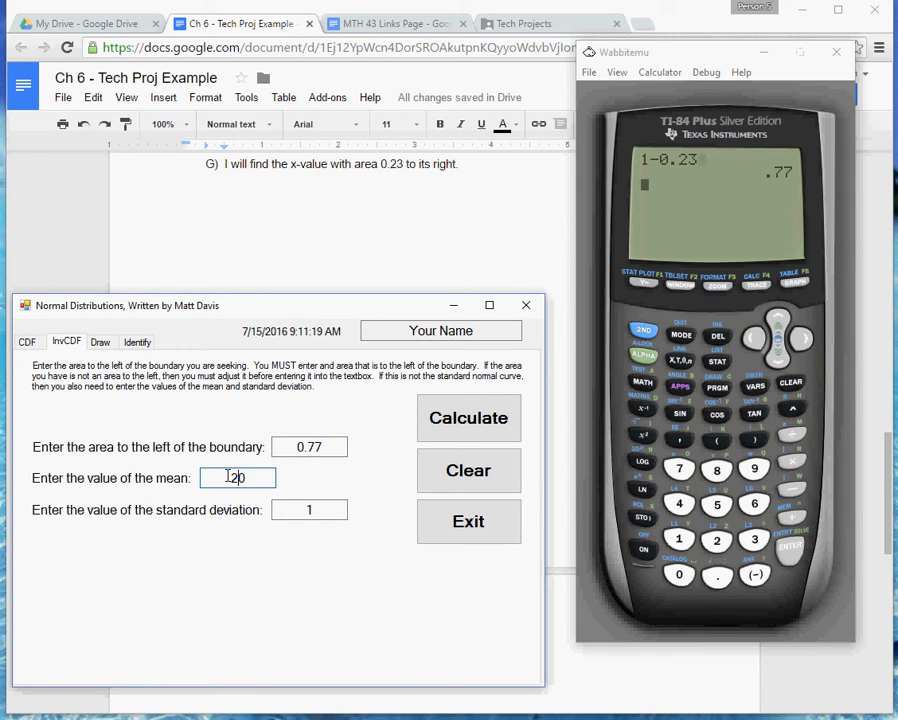
pyautogui.doubleClick(311, 509)
pyautogui.write('5')
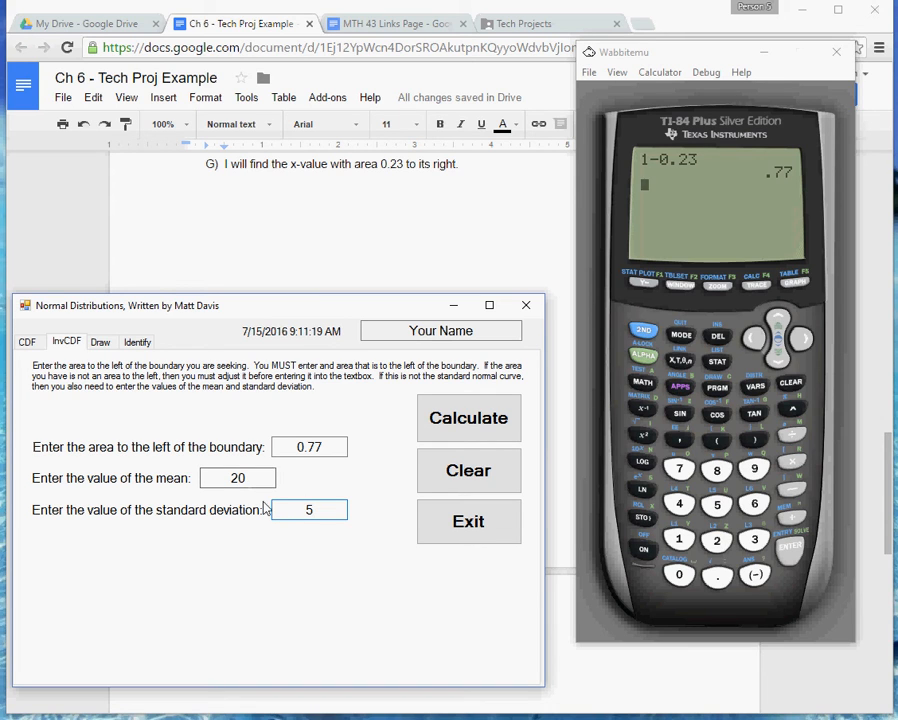
pyautogui.click(463, 420)
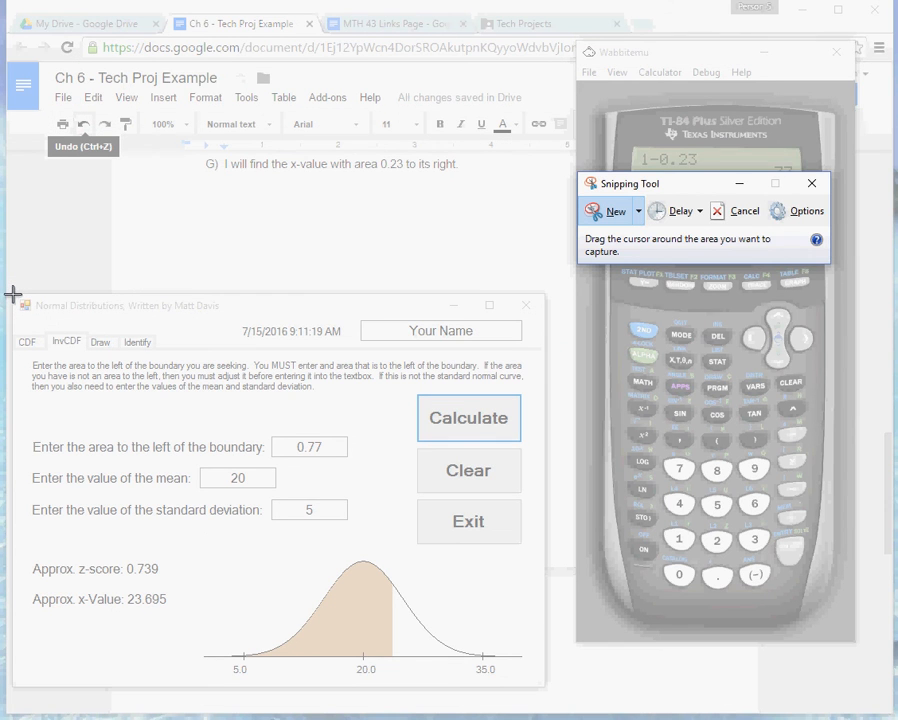
# Step: Capture the Normal Distributions window with Snipping Tool, marking it up with a circle around the approximate x-value and an arrow from 0.77 to the shaded area
pyautogui.moveTo(13, 293); pyautogui.dragTo(540, 686)
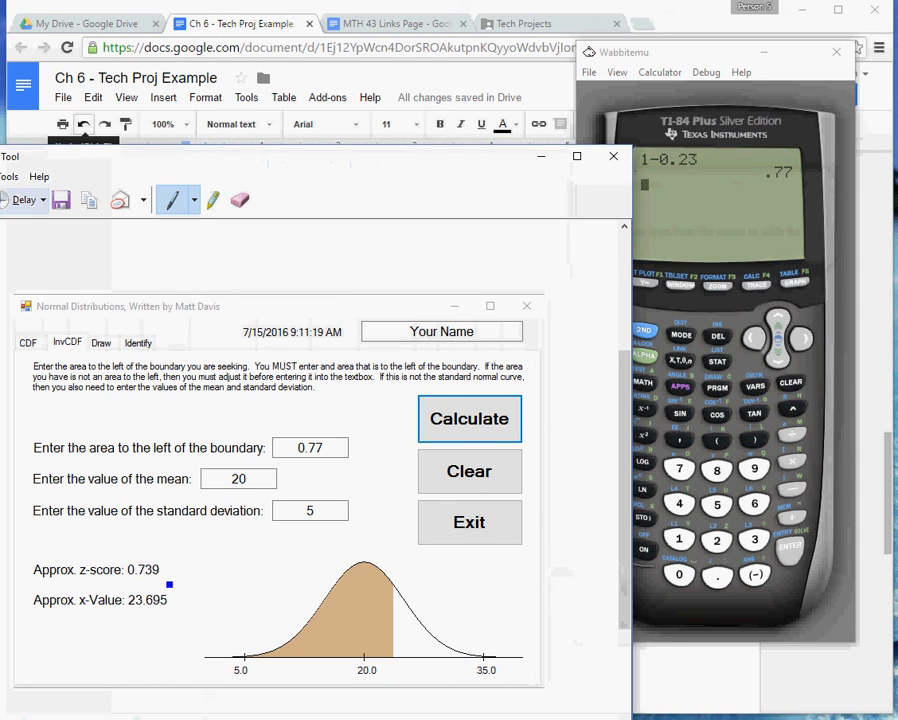
pyautogui.moveTo(170, 595)
pyautogui.mouseDown()
pyautogui.moveTo(90, 585)
pyautogui.moveTo(28, 595)
pyautogui.moveTo(88, 619)
pyautogui.moveTo(159, 622)
pyautogui.moveTo(171, 596)
pyautogui.mouseUp()
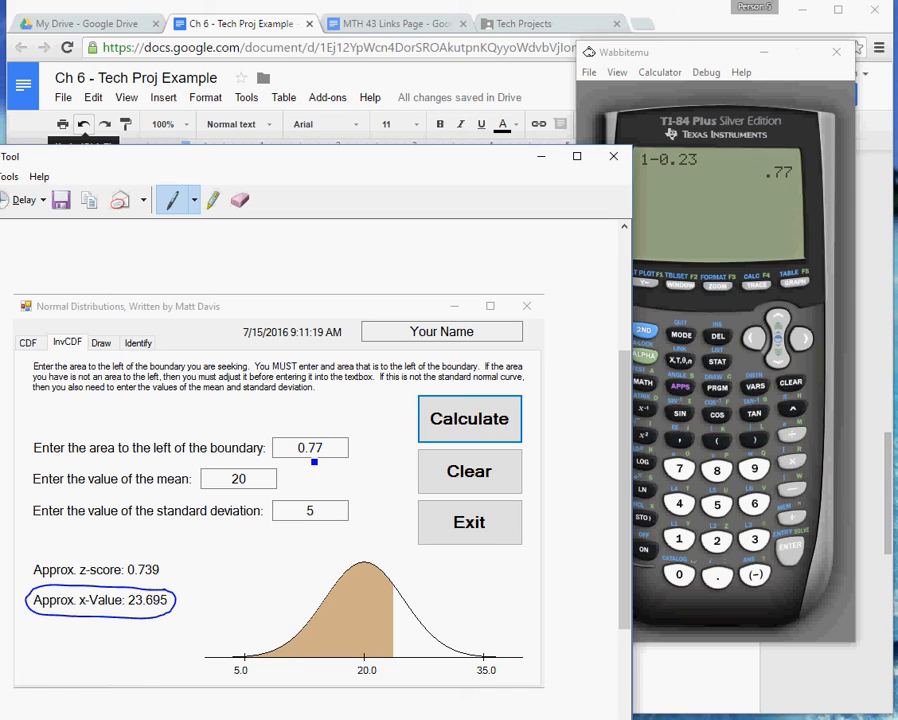
pyautogui.moveTo(316, 464); pyautogui.dragTo(330, 592)
pyautogui.moveTo(330, 597); pyautogui.dragTo(332, 580)
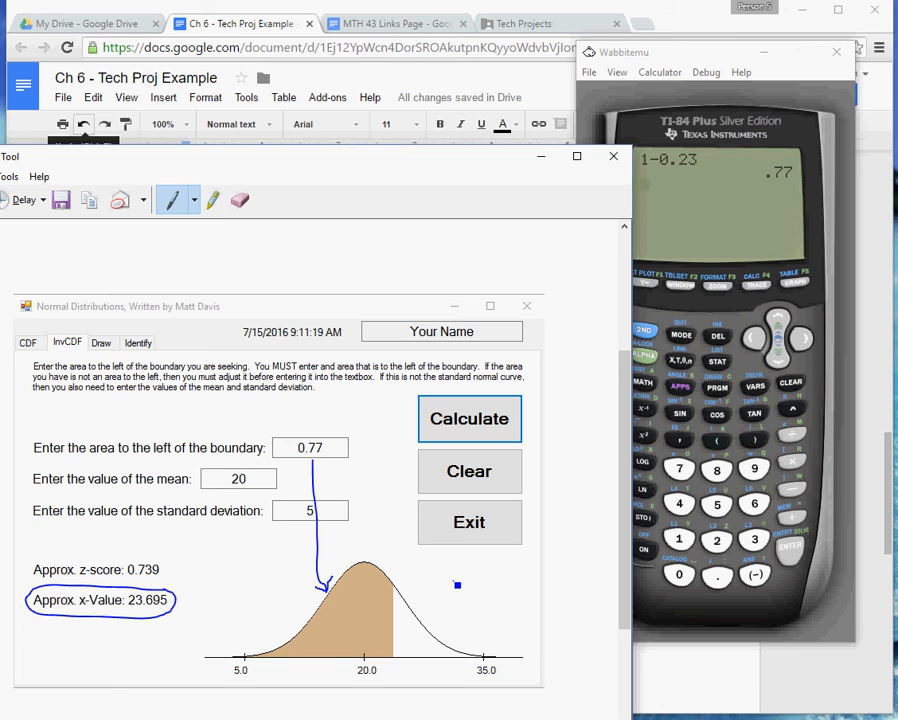
# Step: Label the unshaded right tail 0.23 with an arrow and mark the boundary on the axis with an x
pyautogui.moveTo(454, 583); pyautogui.dragTo(464, 593)
pyautogui.click(464, 590)
pyautogui.moveTo(477, 584)
pyautogui.mouseDown()
pyautogui.moveTo(485, 591)
pyautogui.moveTo(477, 598)
pyautogui.moveTo(504, 582)
pyautogui.moveTo(502, 591)
pyautogui.mouseUp()
pyautogui.moveTo(465, 606); pyautogui.dragTo(428, 632)
pyautogui.moveTo(394, 671)
pyautogui.mouseDown()
pyautogui.moveTo(399, 679)
pyautogui.moveTo(390, 678)
pyautogui.mouseUp()
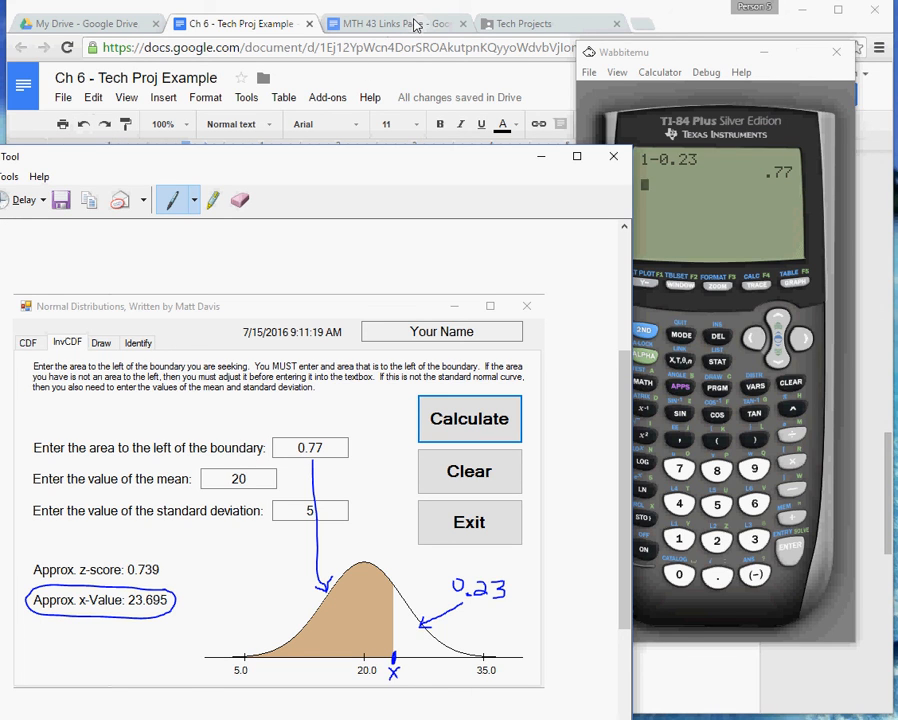
# Step: Switch back to the Ch 6 - Tech Proj Example document and paste the annotated InvCDF screenshot below part G
pyautogui.click(415, 25)
pyautogui.click(282, 28)
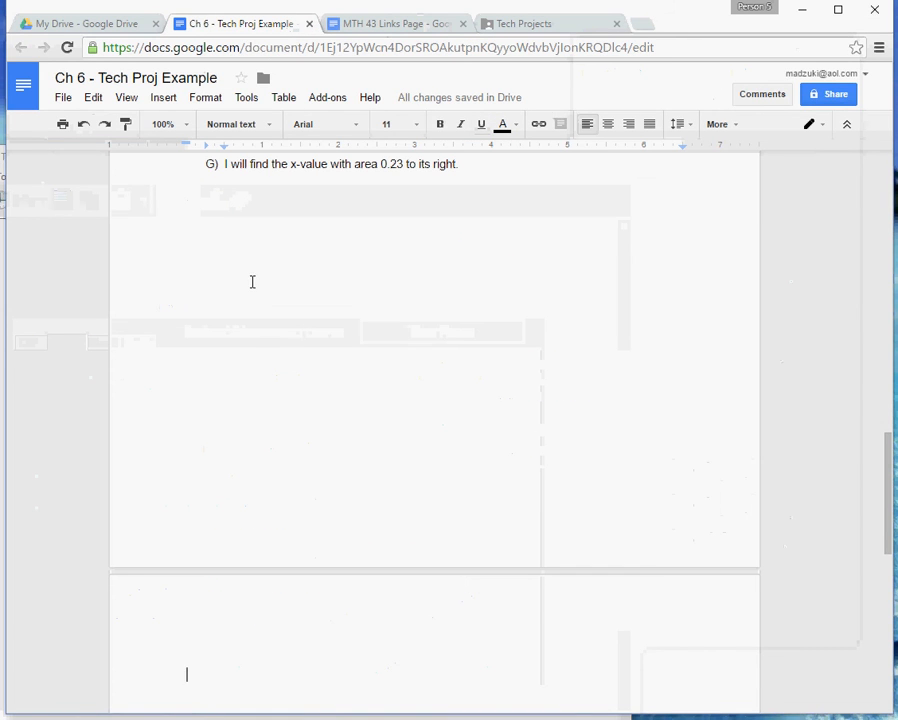
pyautogui.click(260, 183)
pyautogui.hotkey('ctrl', 'v')
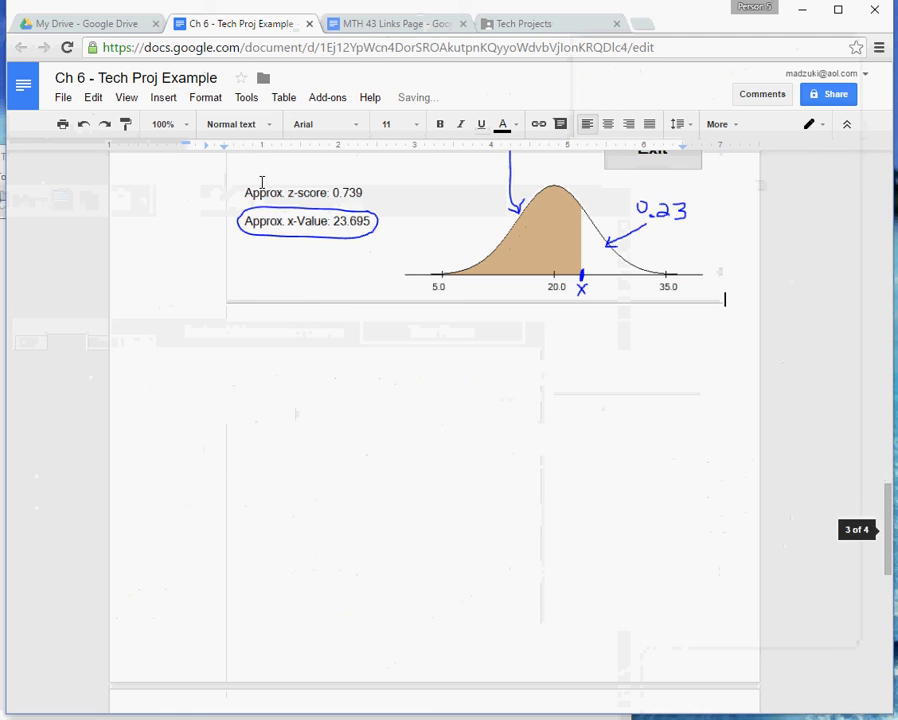
# Step: Scale the InvCDF screenshot down proportionally to about the width of the CDF screenshot under part b
pyautogui.scroll(3, 300, 287)
pyautogui.click(489, 416)
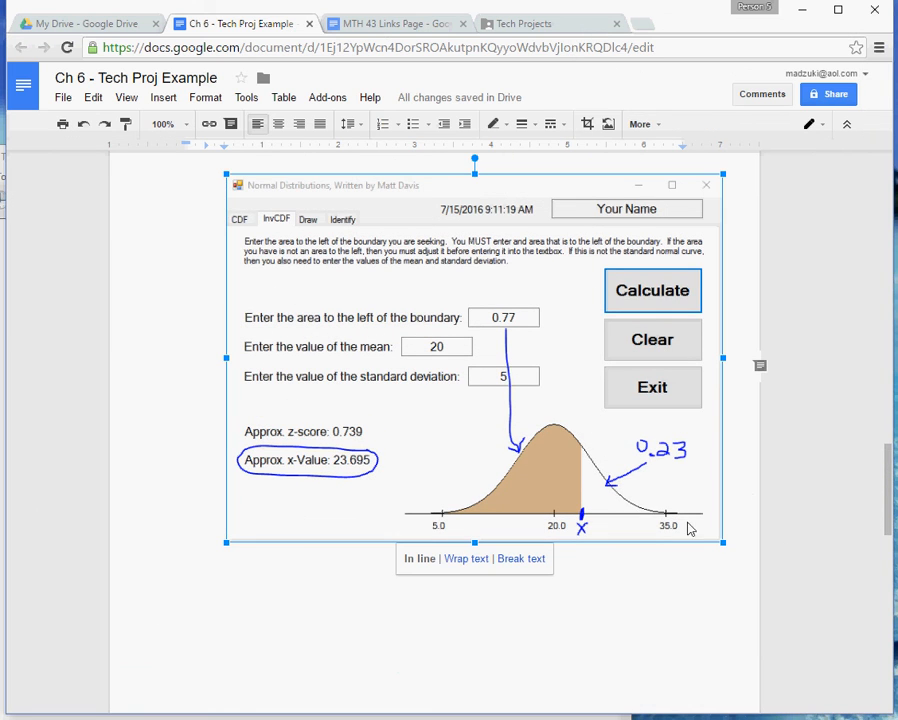
pyautogui.moveTo(724, 542); pyautogui.dragTo(585, 440)
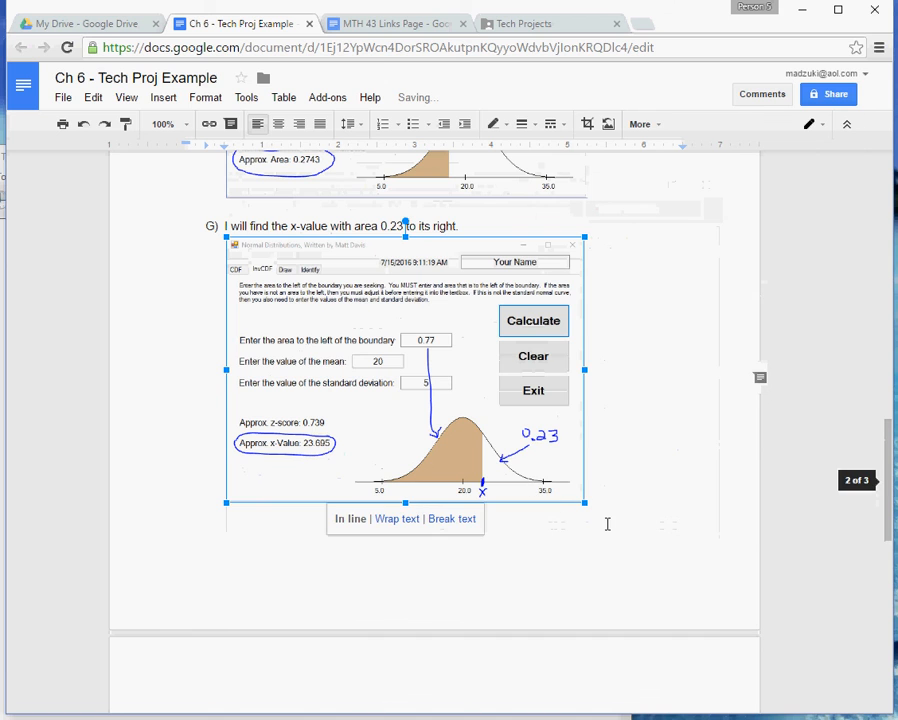
pyautogui.click(560, 553)
pyautogui.scroll(2, 560, 553)
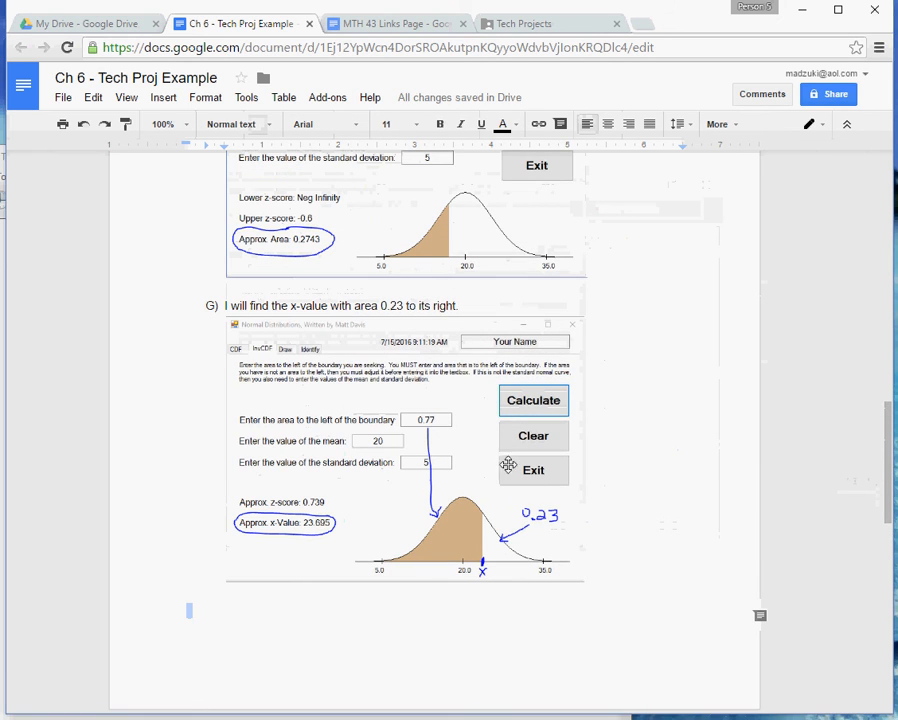
pyautogui.click(580, 575)
pyautogui.moveTo(585, 580); pyautogui.dragTo(589, 586)
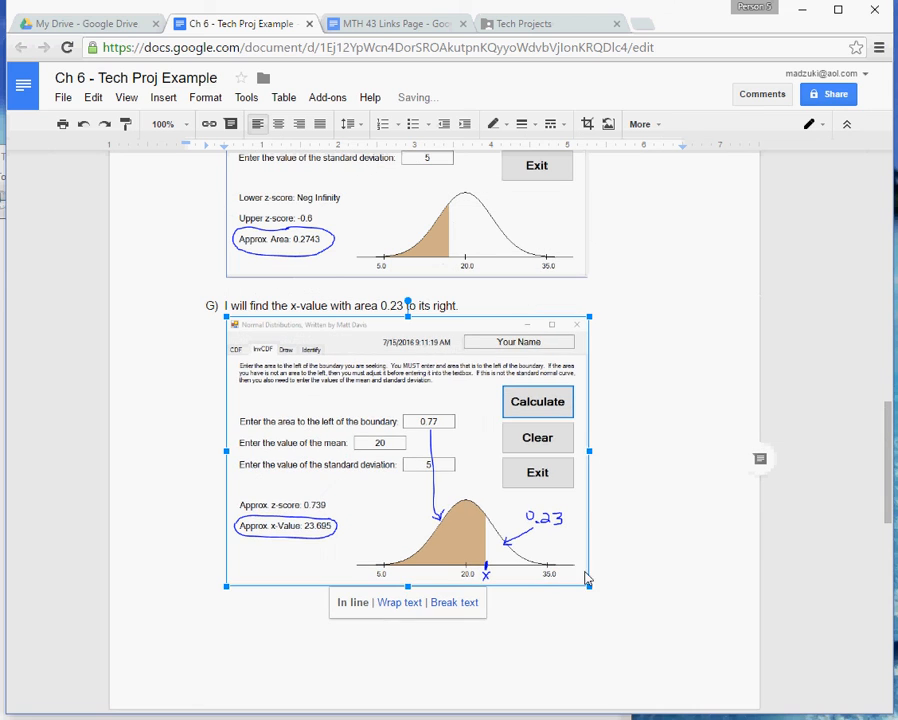